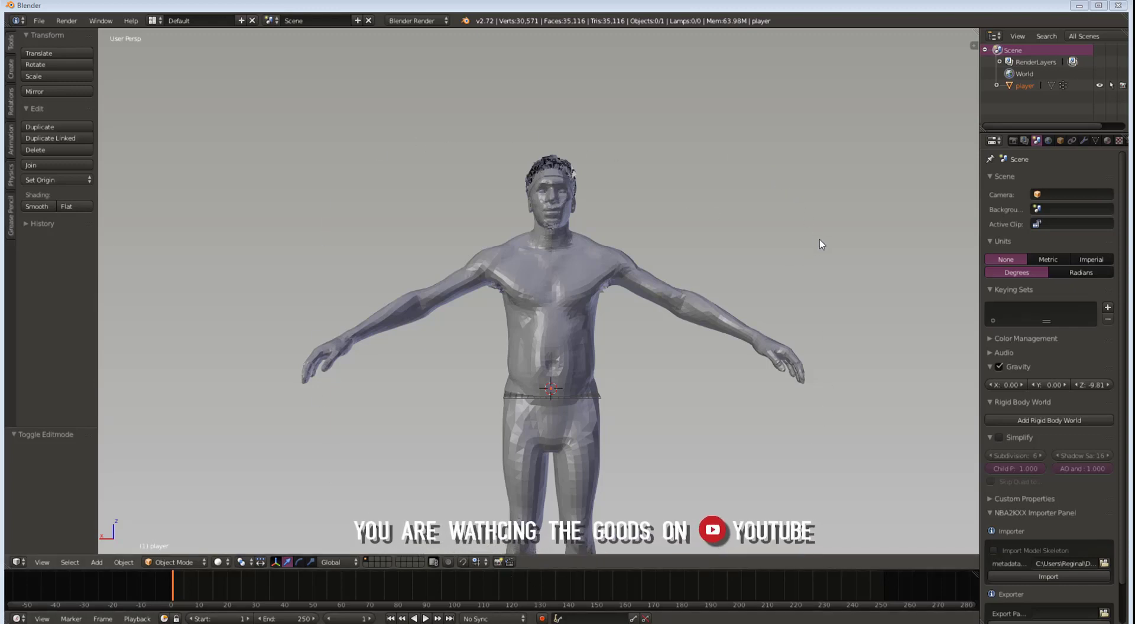
Make facialHair_01Shape the active vertex group and enter Edit Mode on the player mesh with nothing selected
left_click(1095, 142)
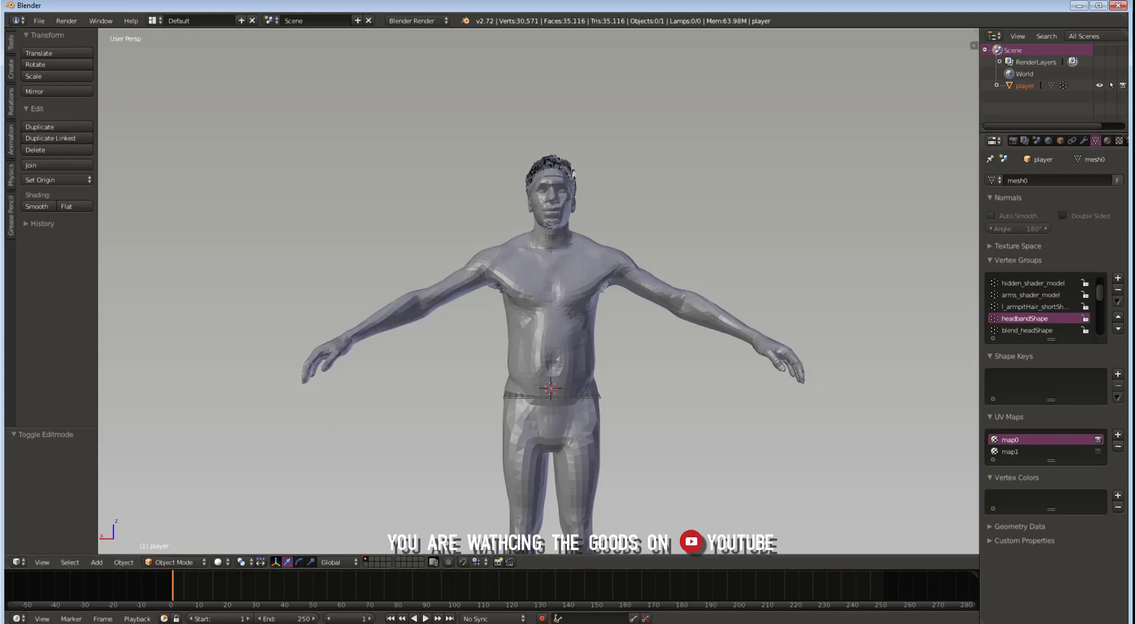
left_click_drag(1098, 284, 1100, 326)
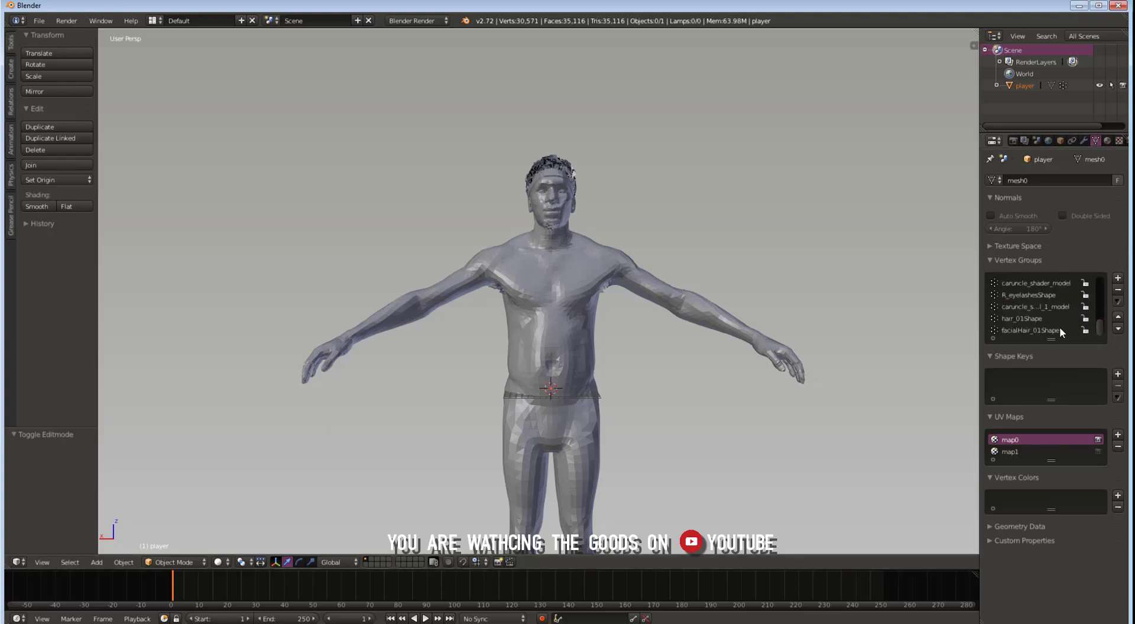
left_click(1040, 329)
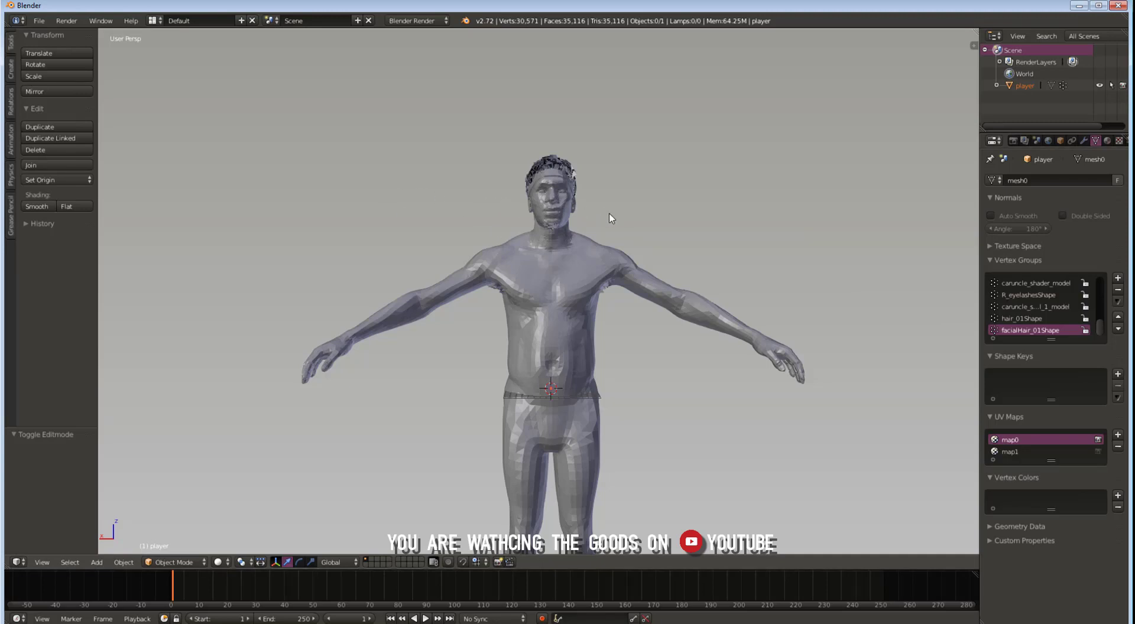
key("Tab")
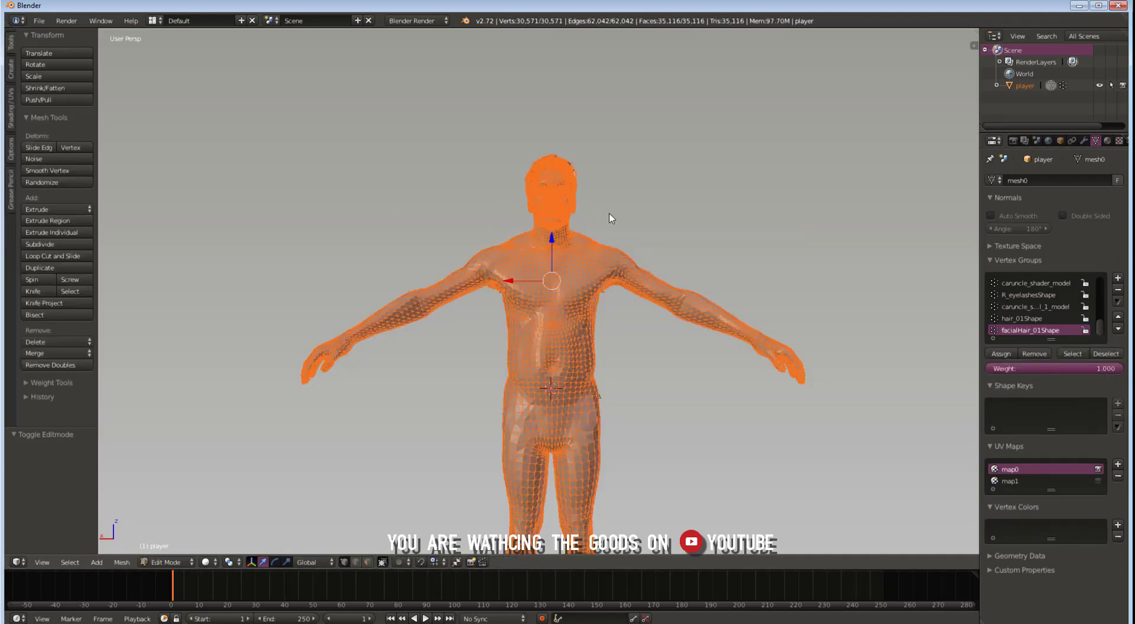
left_click(171, 563)
left_click(171, 566)
key("a")
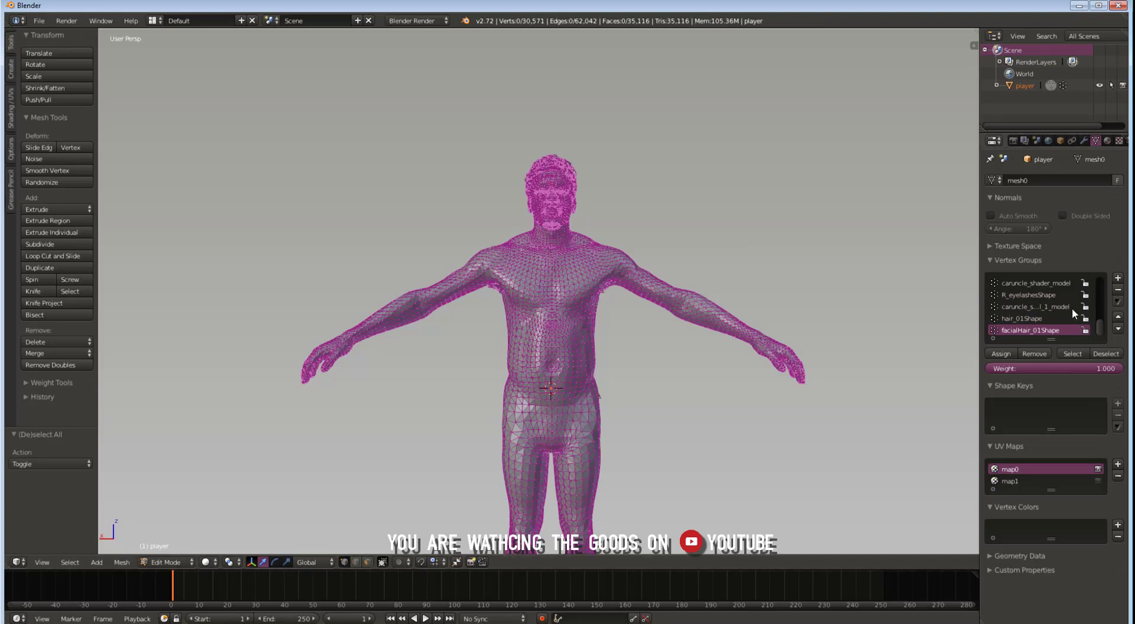
Highlight the vertices of facialHair_01Shape and of hair_01Shape one group at a time, deselecting each group after viewing it
left_click(1069, 354)
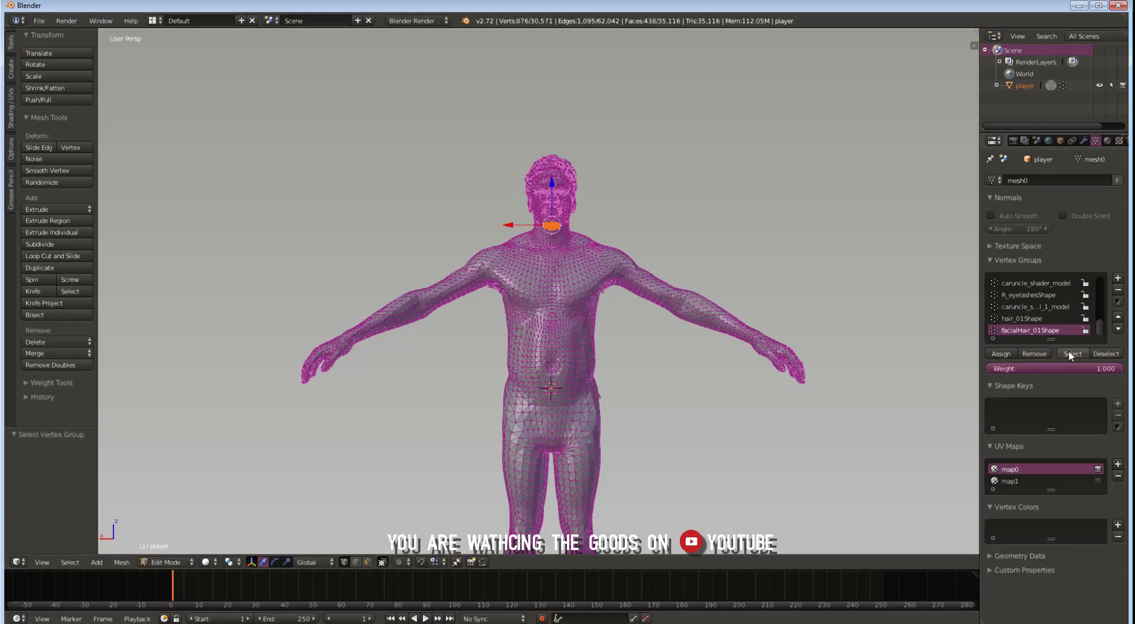
scroll(737, 284, "up", 1)
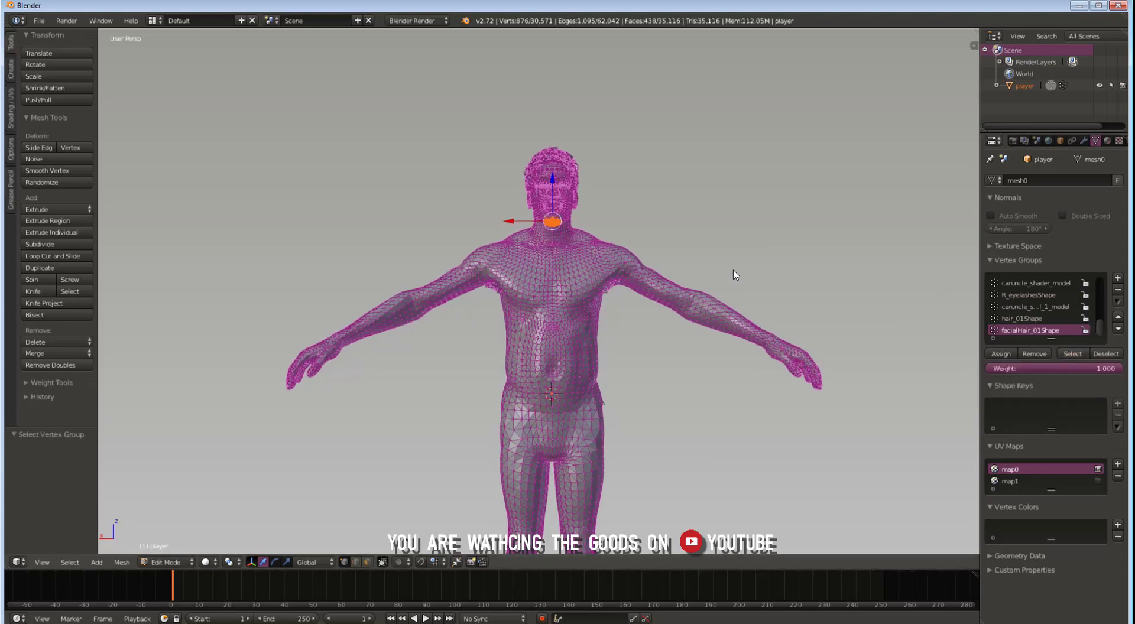
left_click(1099, 353)
left_click(1042, 318)
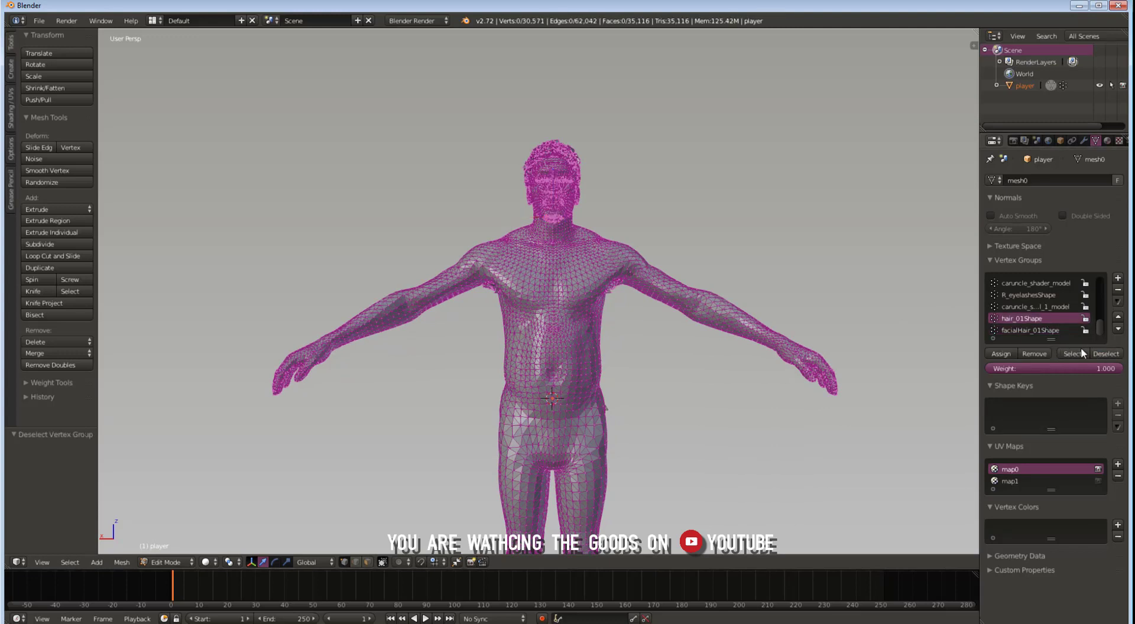
left_click(1080, 354)
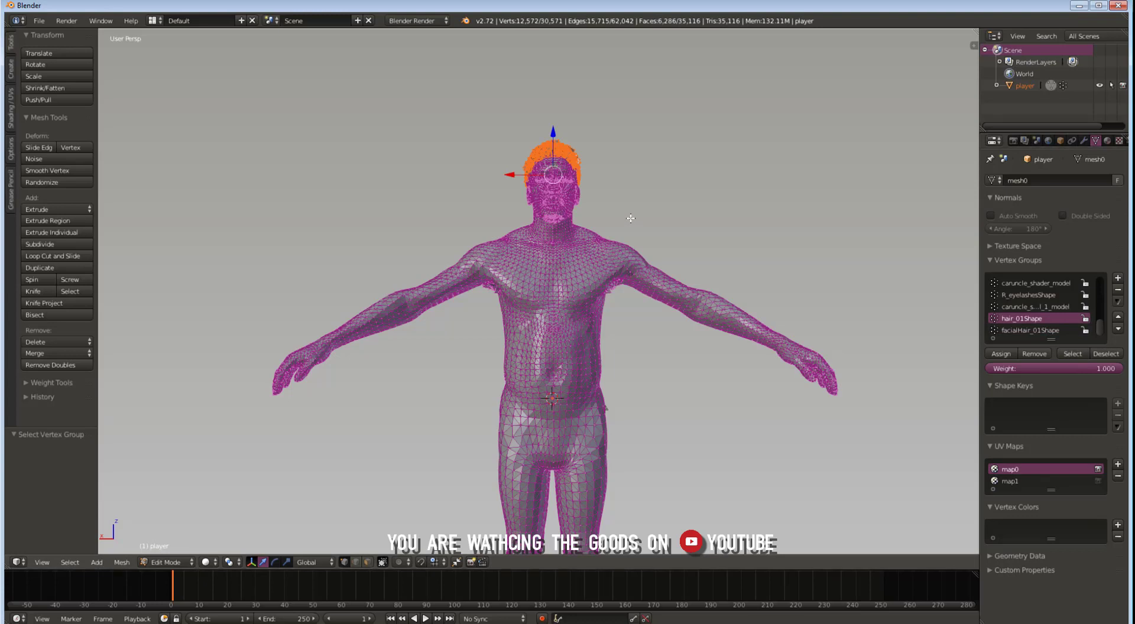
left_click(1106, 354)
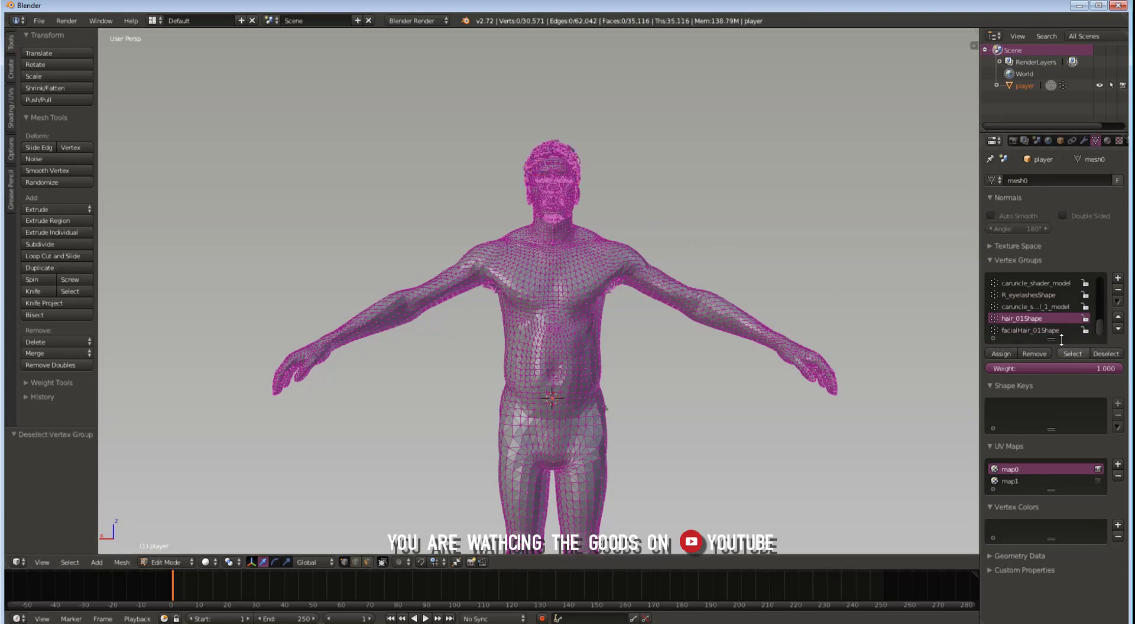
Check which body areas the baseBodyShape and arms_shader_model vertex groups cover, selecting and deselecting each in turn
left_click_drag(1099, 328, 1097, 284)
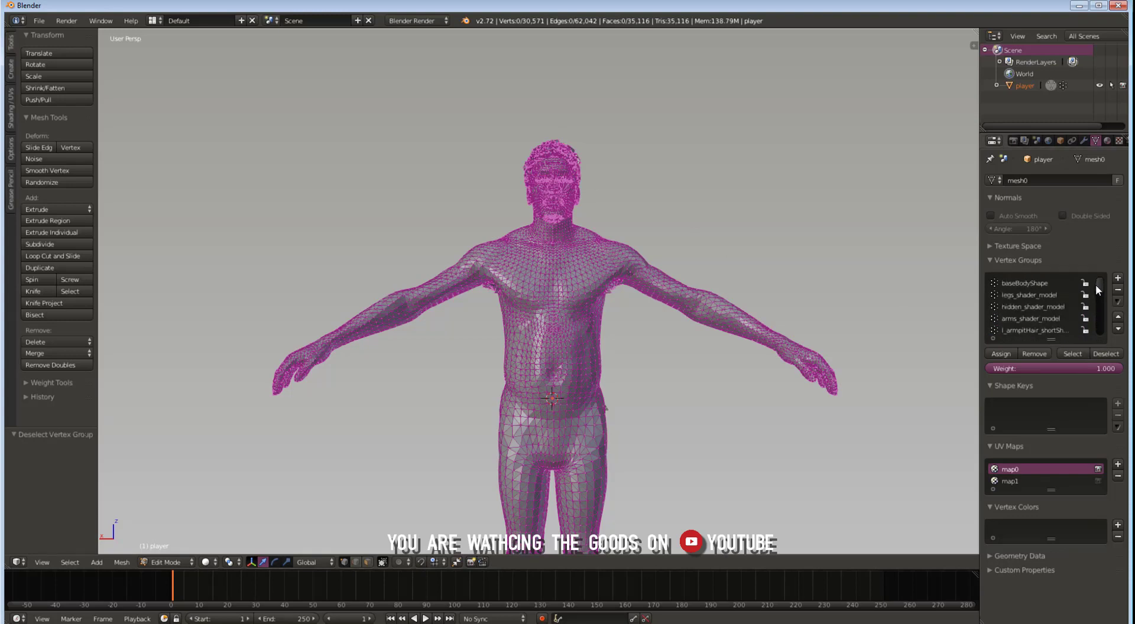
left_click(1034, 285)
left_click(1072, 353)
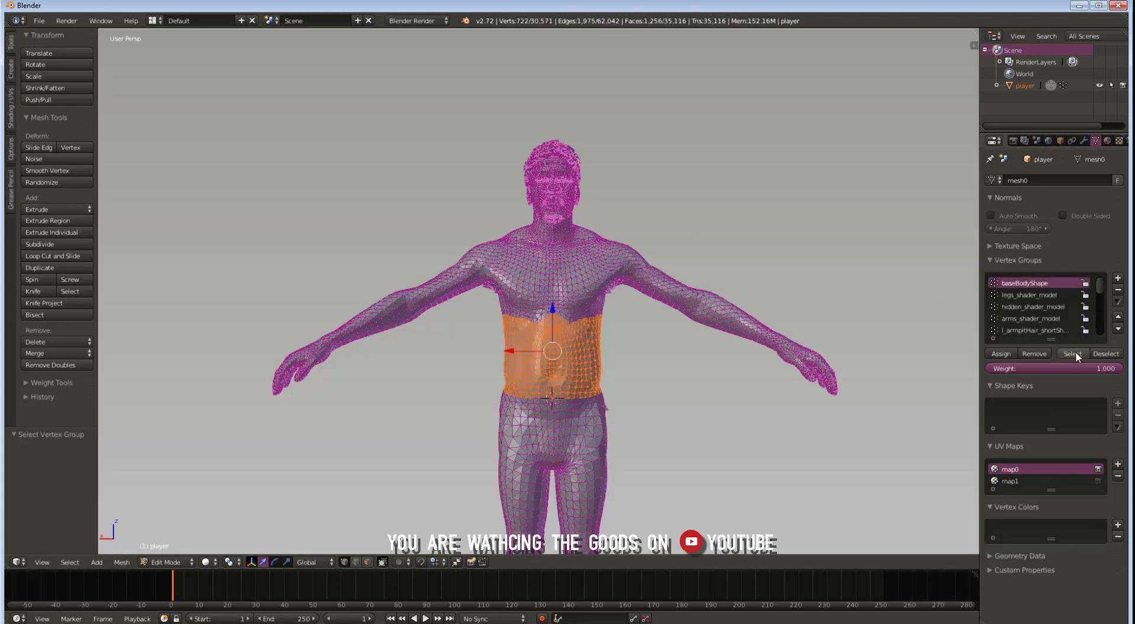
left_click(1104, 353)
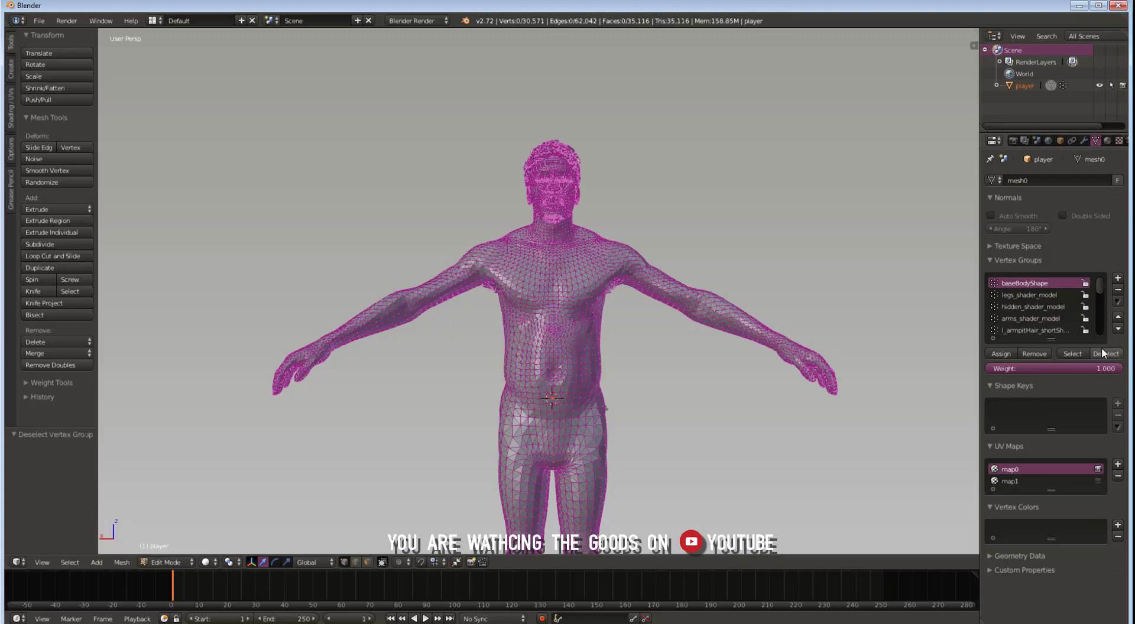
left_click(1045, 319)
left_click(1075, 349)
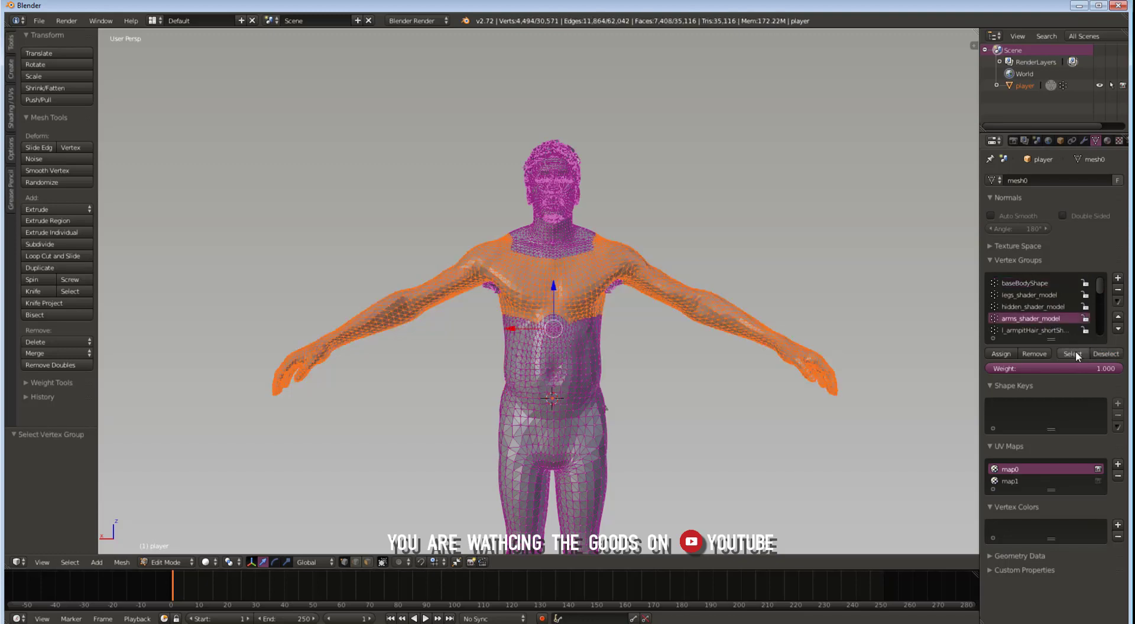
left_click(1101, 351)
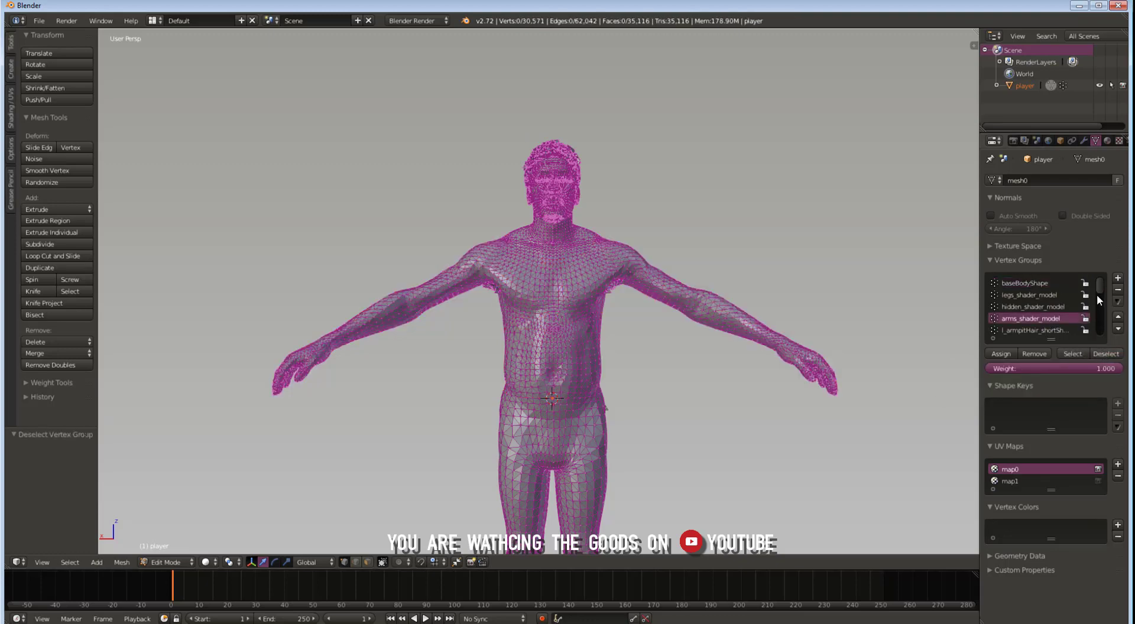
Check which part of the mesh the blend_headShape vertex group covers by selecting and deselecting its vertices
left_click_drag(1097, 290, 1098, 300)
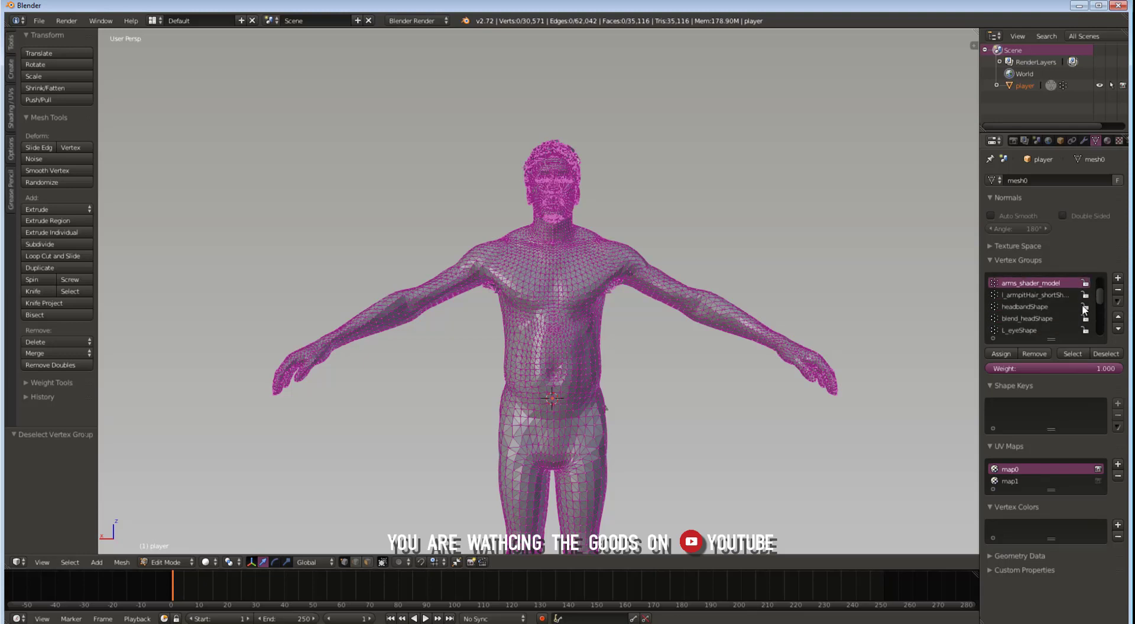
left_click(1040, 319)
left_click(1072, 354)
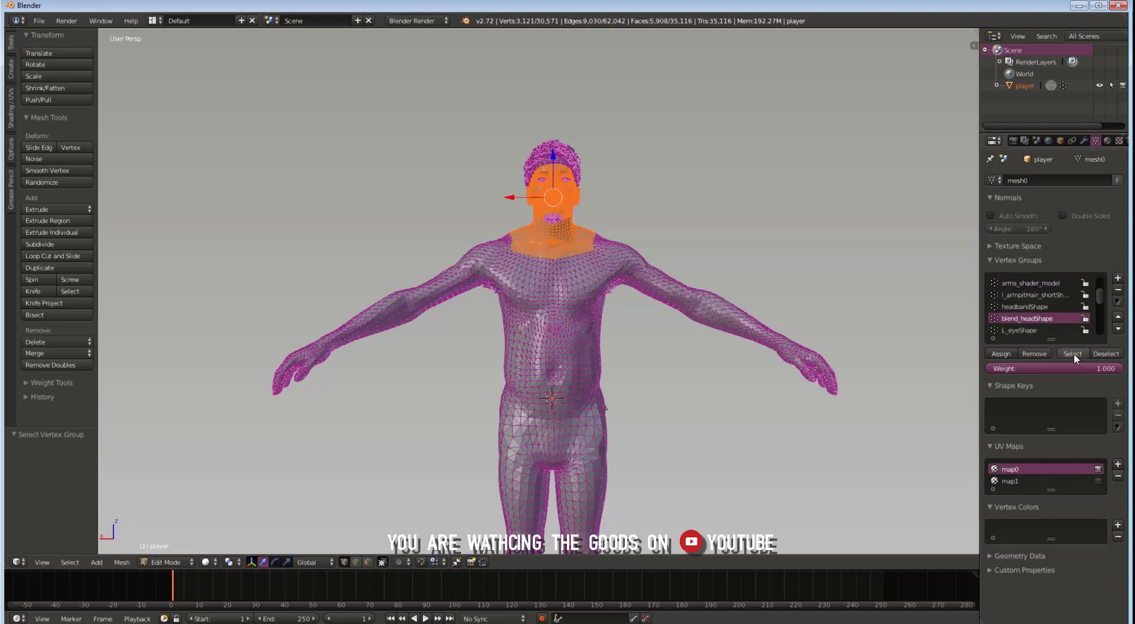
left_click(1103, 353)
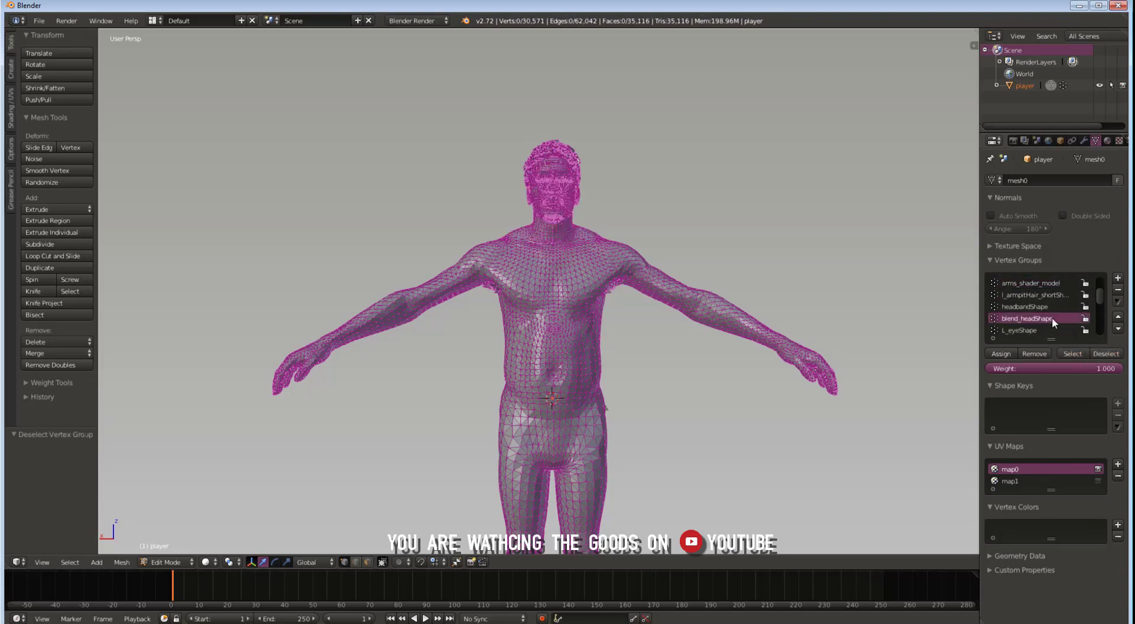
Scale the vertices of the headbandShape group uniformly to 0.5 and deselect them
left_click(1050, 309)
left_click(1076, 353)
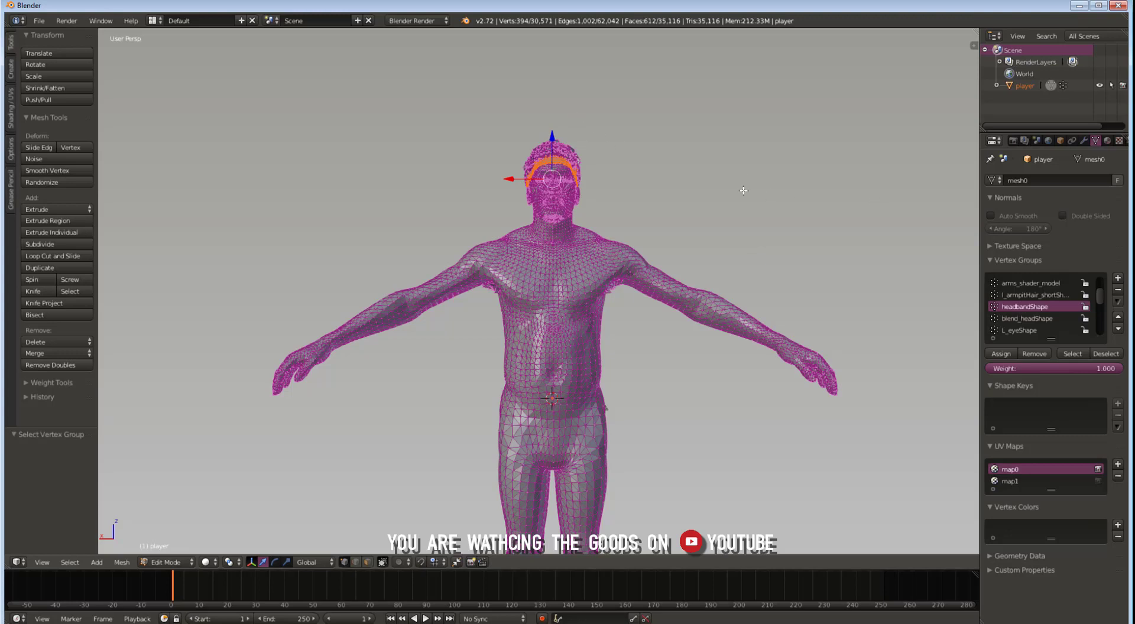
key("s")
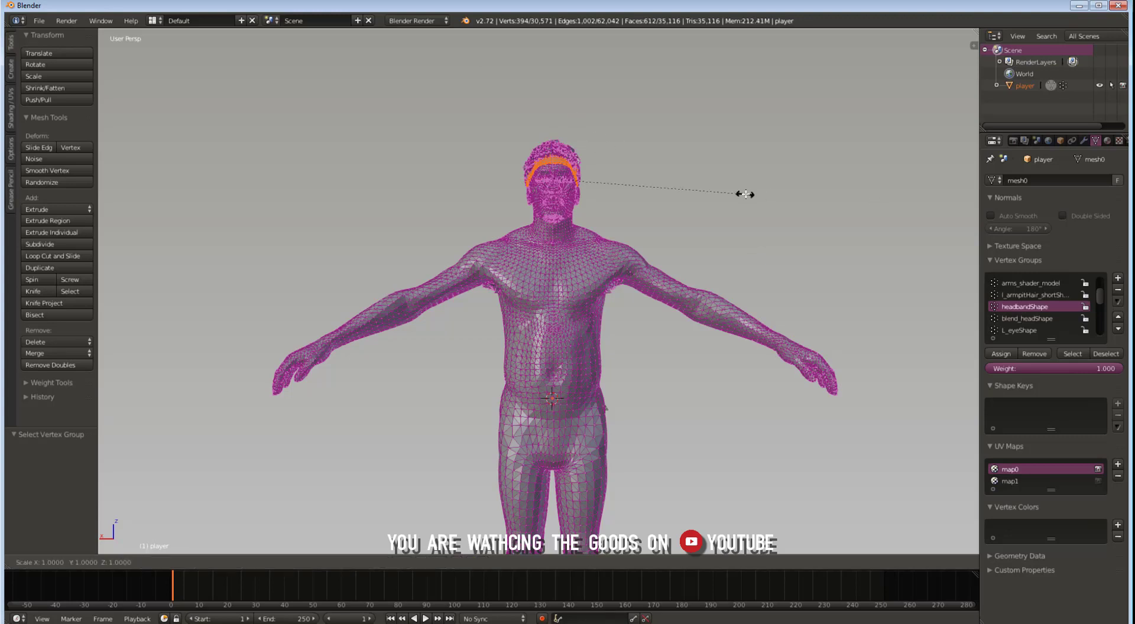
type(".5")
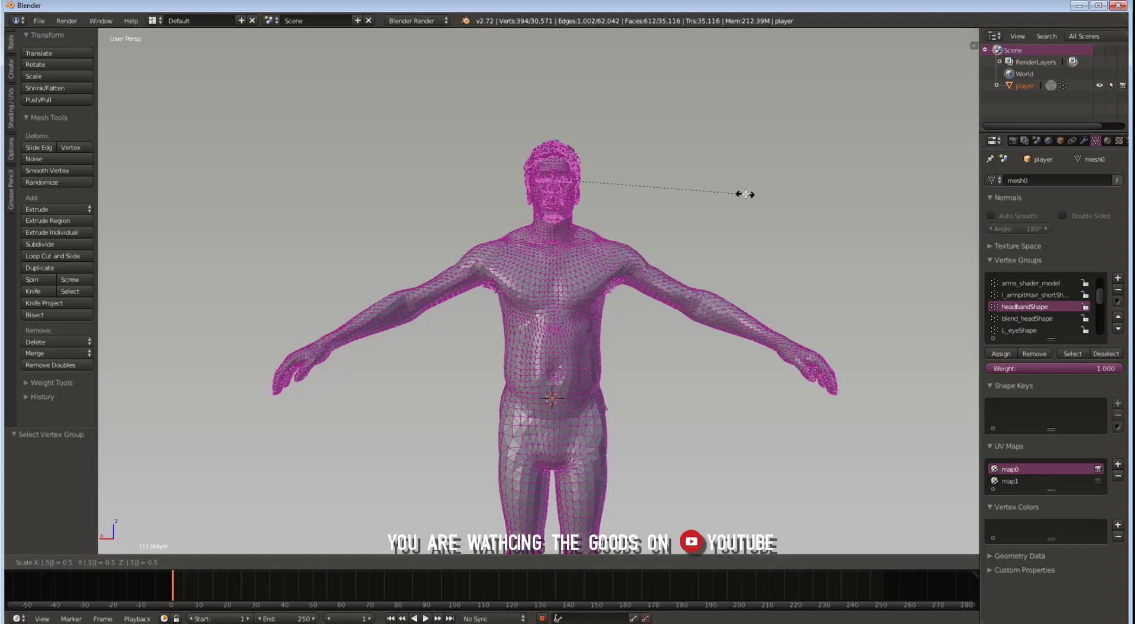
key("Return")
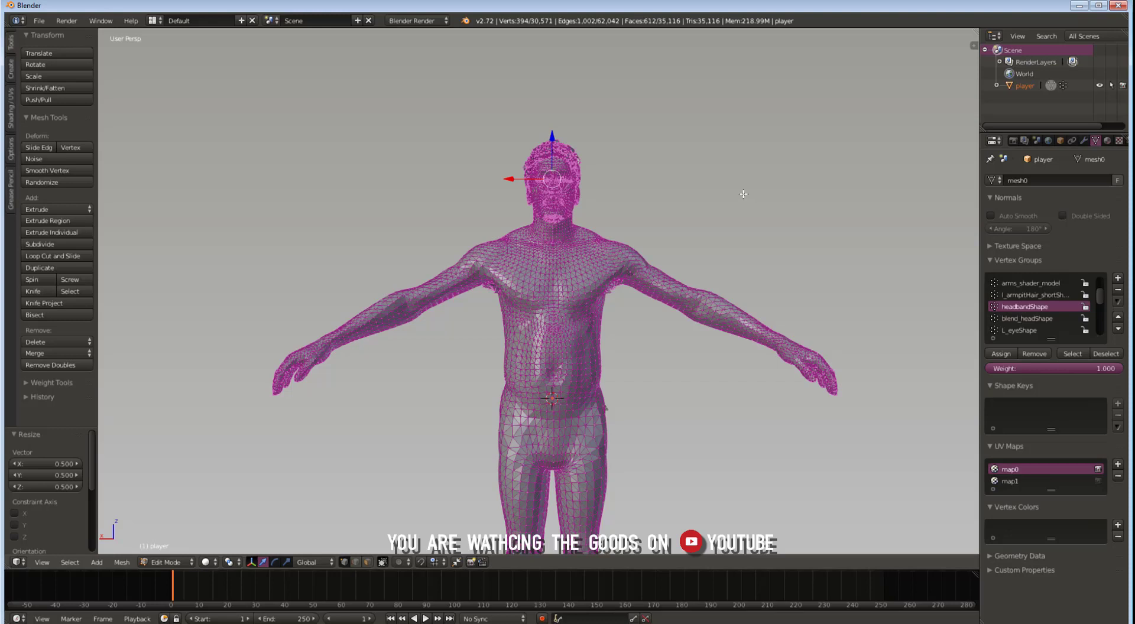
left_click(1102, 354)
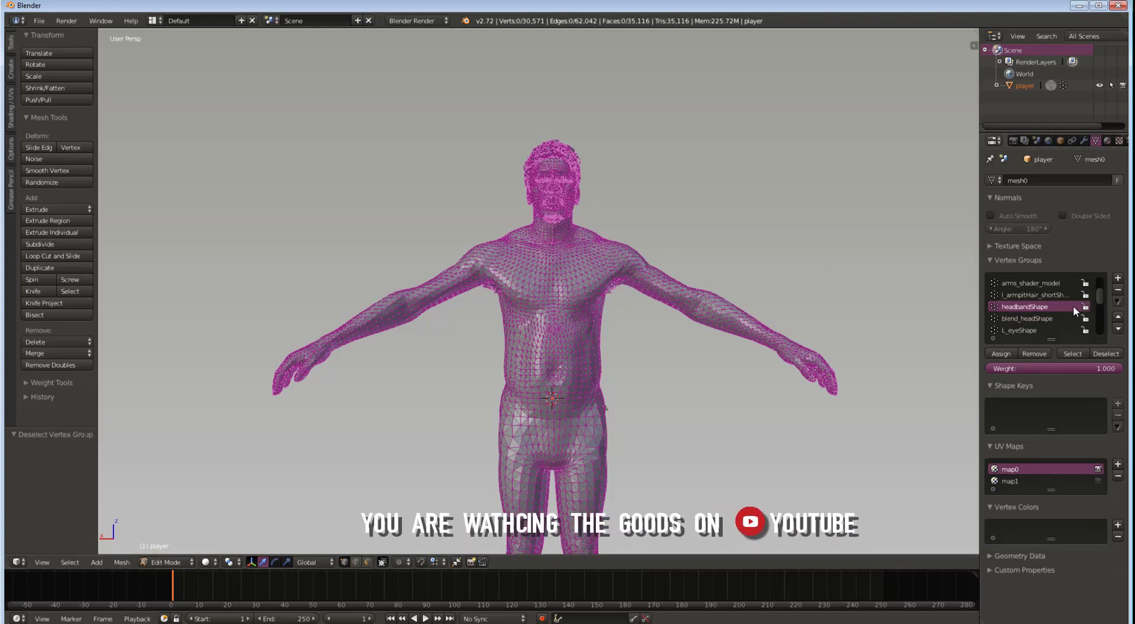
Select the vertices of the blend_headShape group and switch the player mesh to Sculpt Mode
left_click(1042, 318)
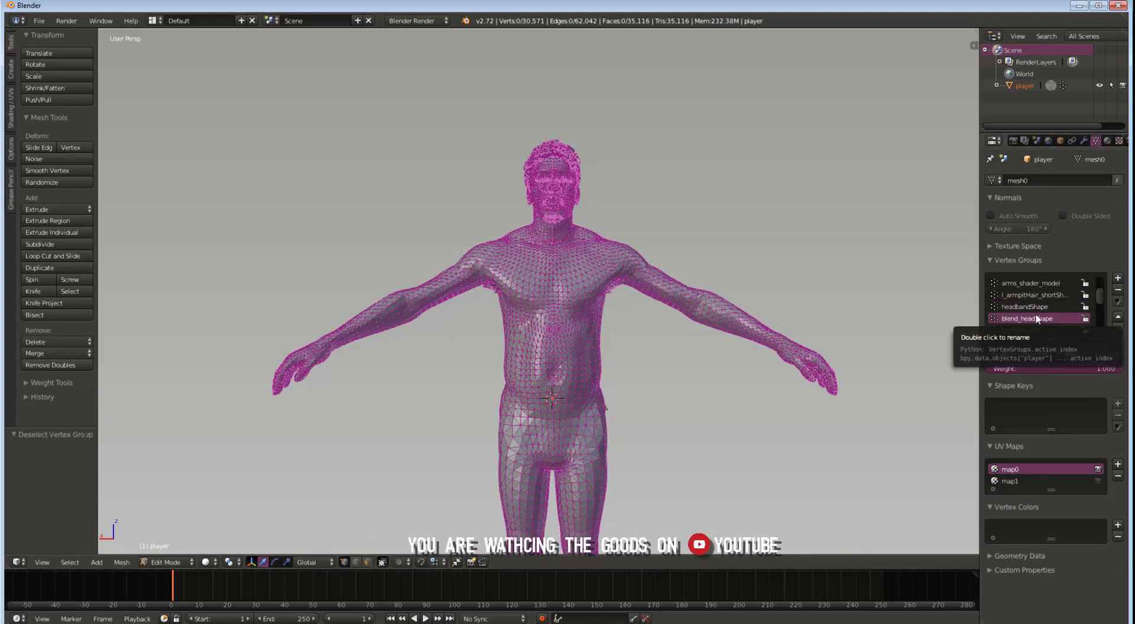
left_click(1072, 353)
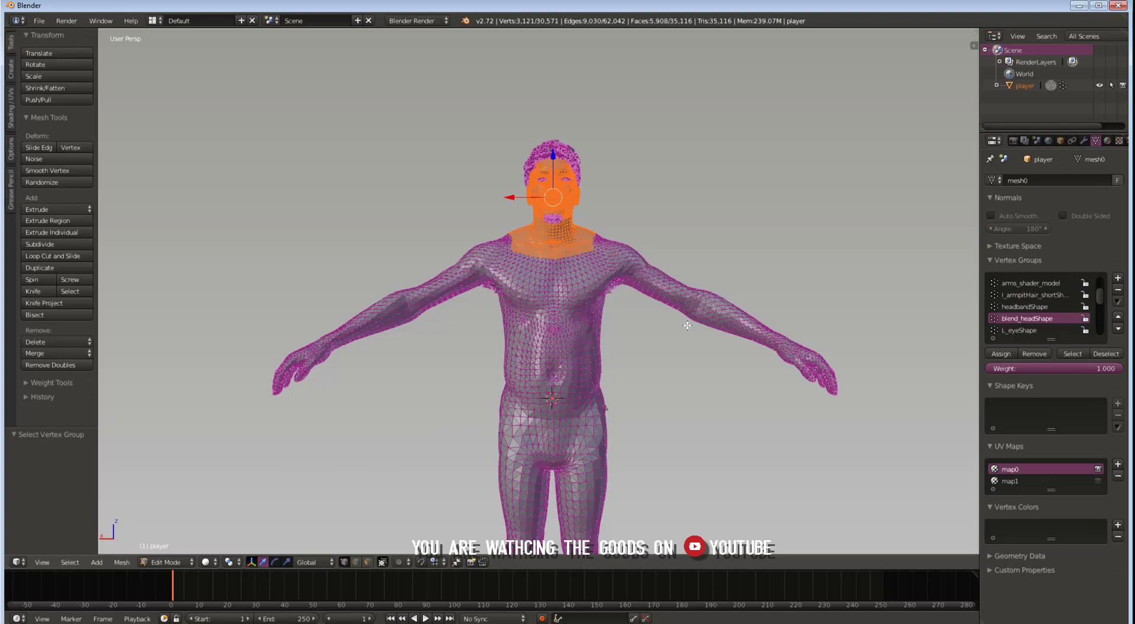
left_click(177, 562)
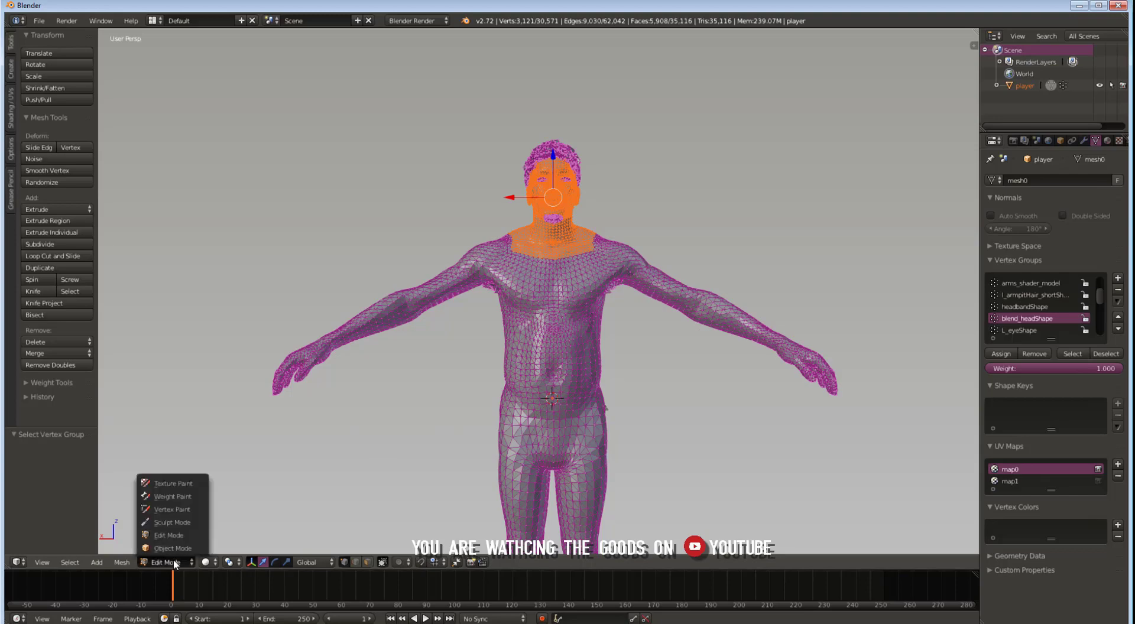
left_click(172, 523)
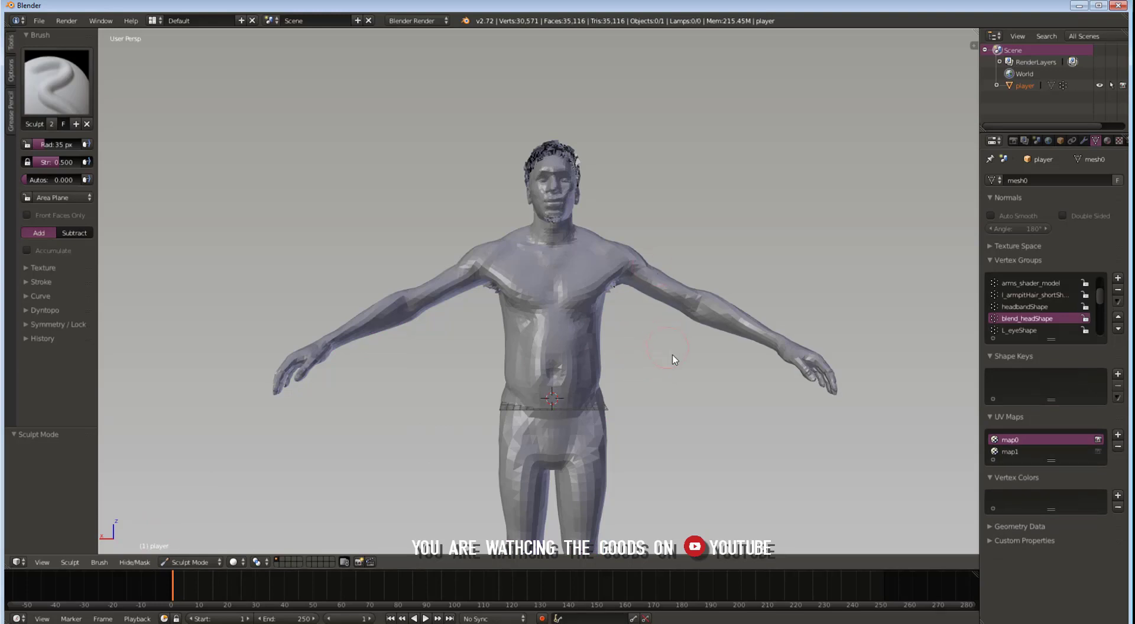
Show the head close-up in orthographic view and choose the Grab brush with a radius of 117 px
scroll(697, 320, "up", 5)
scroll(697, 269, "down", 2)
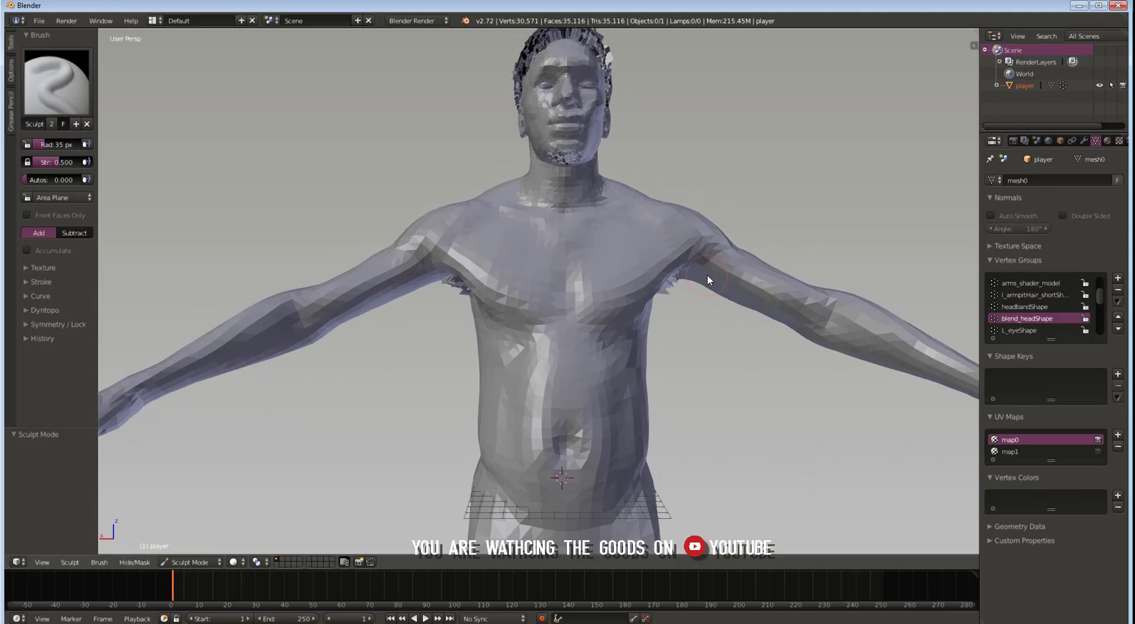
key("KP_5")
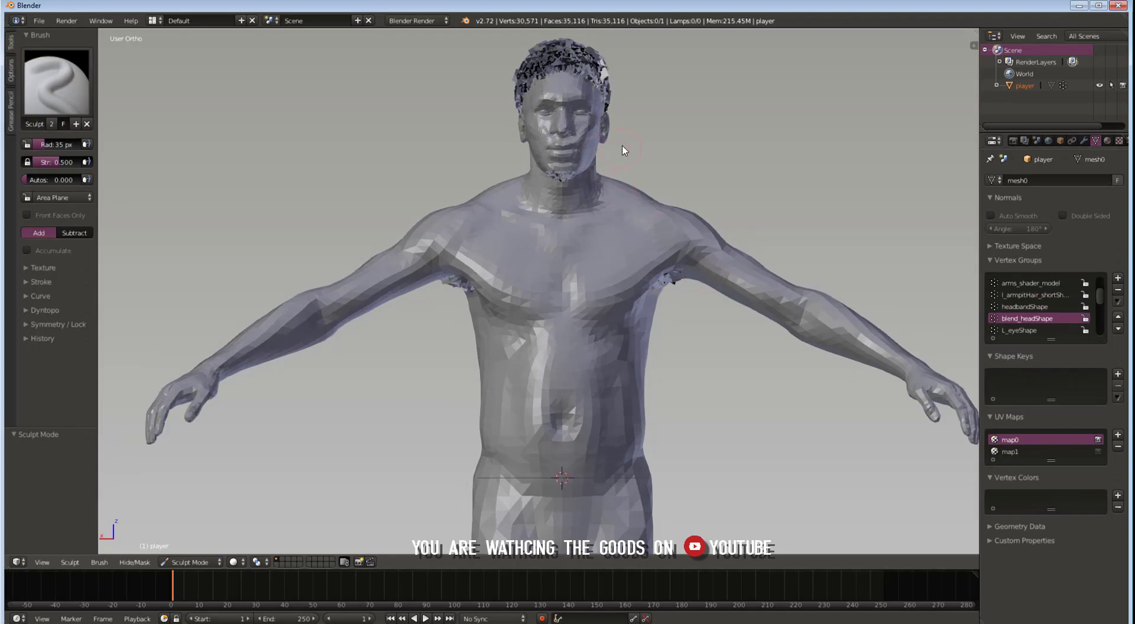
middle_click_drag(623, 151, 583, 303, "shift")
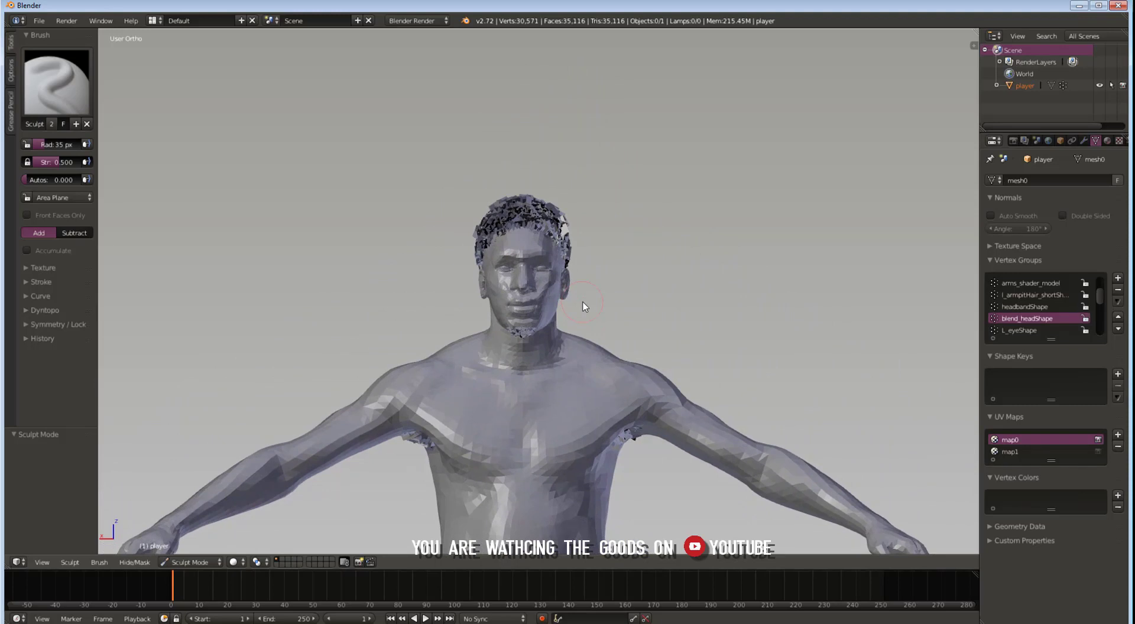
middle_click_drag(586, 315, 587, 221, "ctrl")
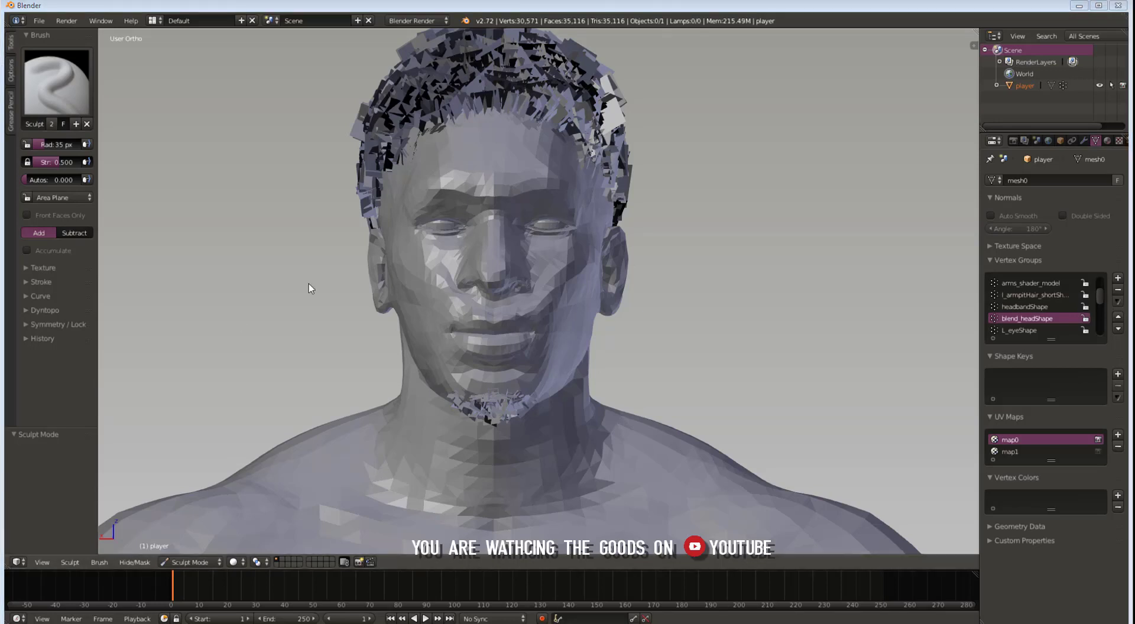
left_click(70, 89)
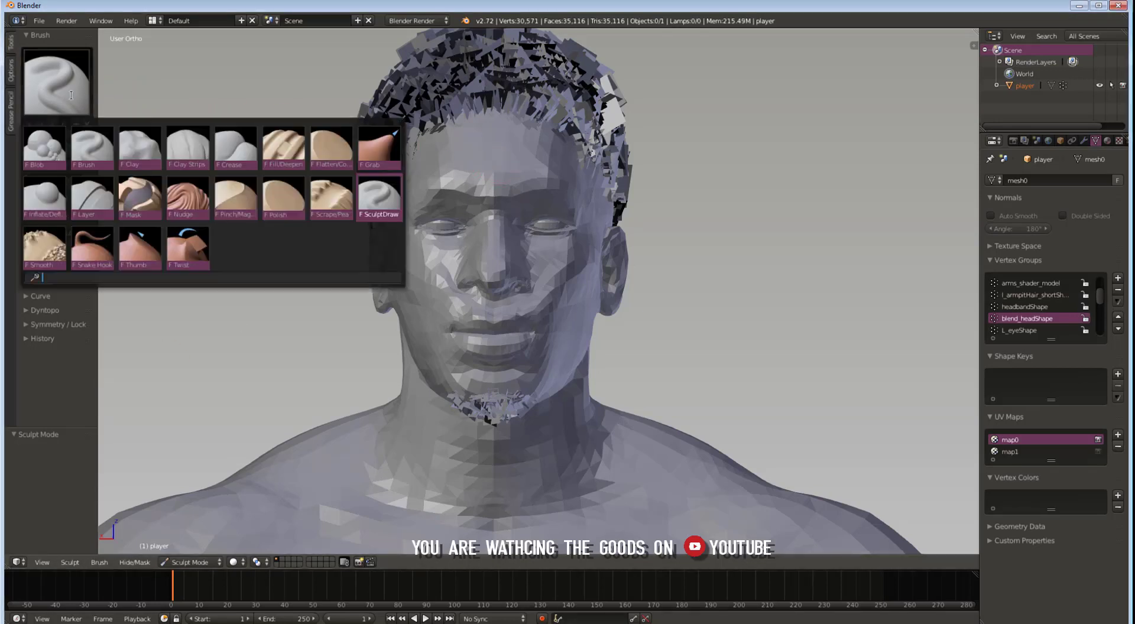
left_click(385, 155)
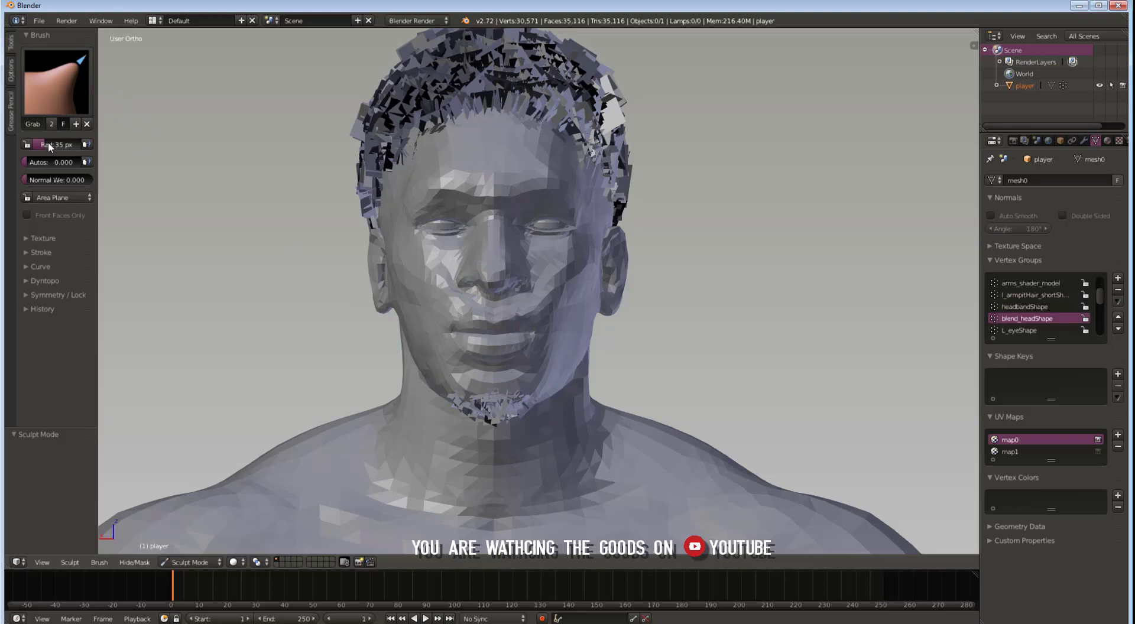
left_click_drag(52, 143, 94, 144)
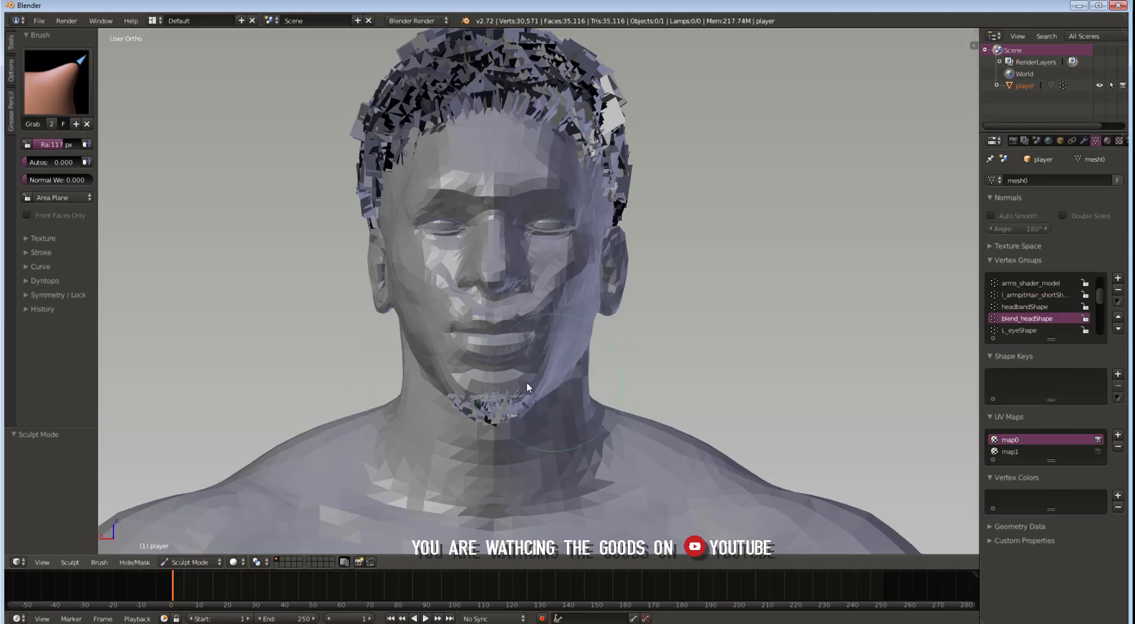
Try the Smooth brush at strength 0.500 on the side of the neck below the ear, and undo the stroke
left_click(56, 72)
left_click(44, 249)
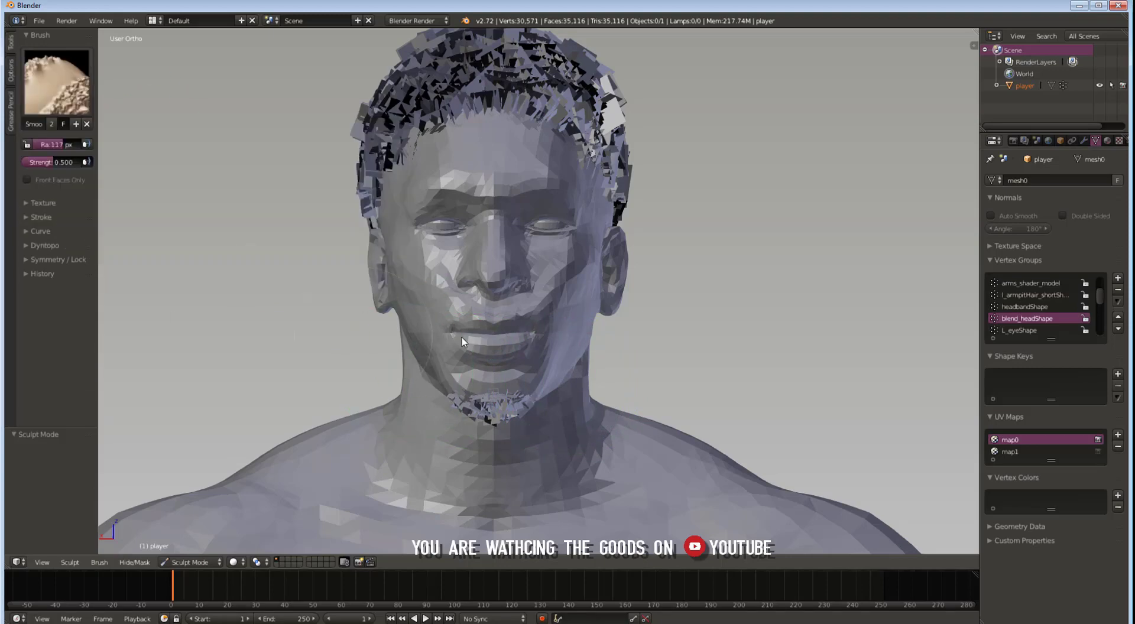
middle_click_drag(650, 336, 558, 326)
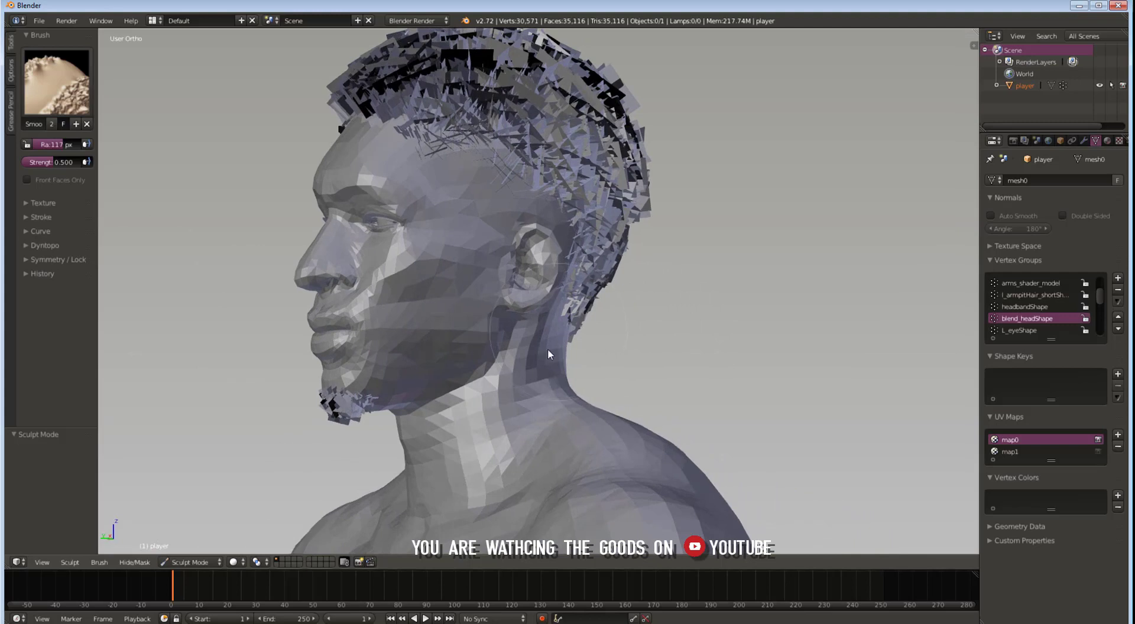
left_click(490, 382)
left_click_drag(490, 382, 559, 367)
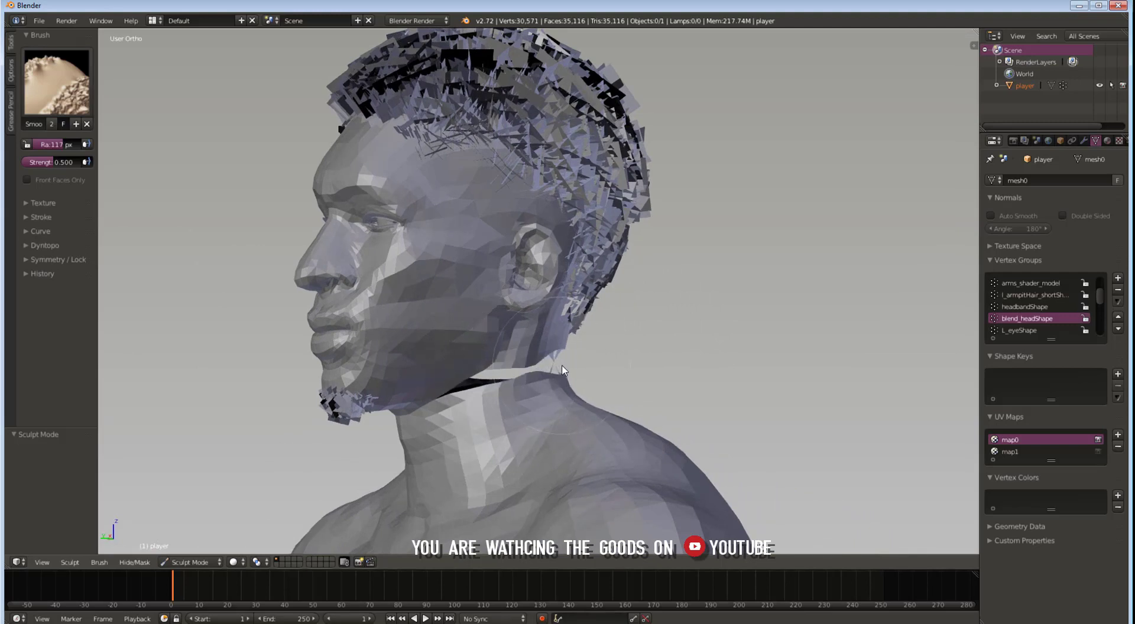
middle_click_drag(649, 340, 596, 358)
key("ctrl+z")
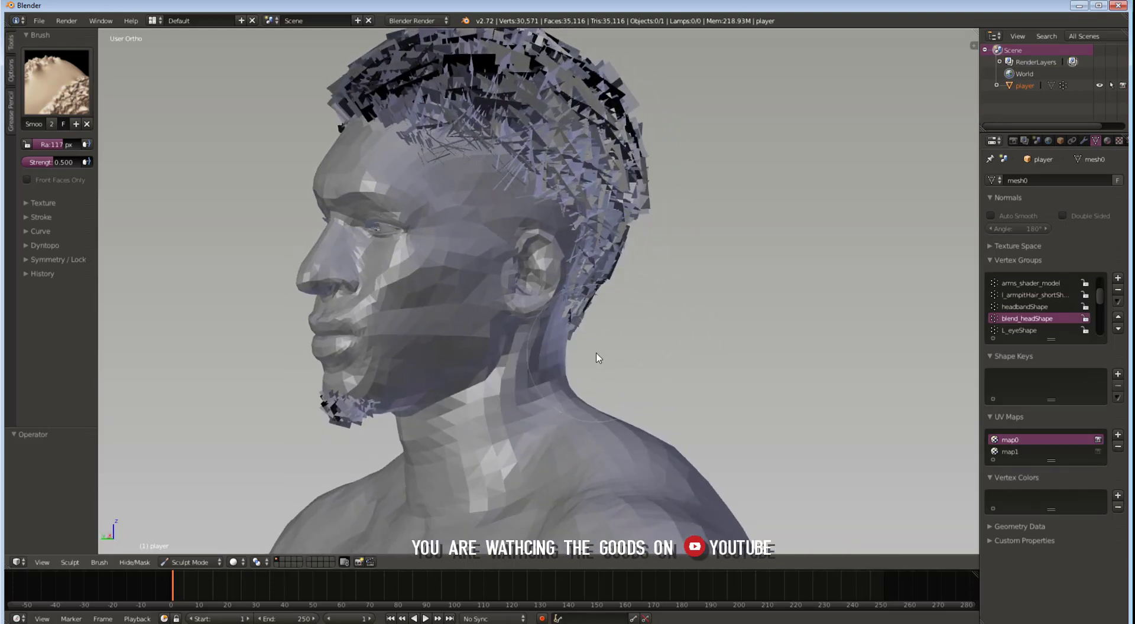
Choose the Thumb brush with a radius of 117 px and inspect the neck and jaw area from the side
mouse_move(168, 193)
middle_mouse_down()
mouse_move(217, 227)
mouse_move(240, 213)
mouse_move(350, 229)
mouse_move(271, 228)
mouse_move(294, 235)
mouse_move(260, 218)
middle_mouse_up()
left_click(74, 97)
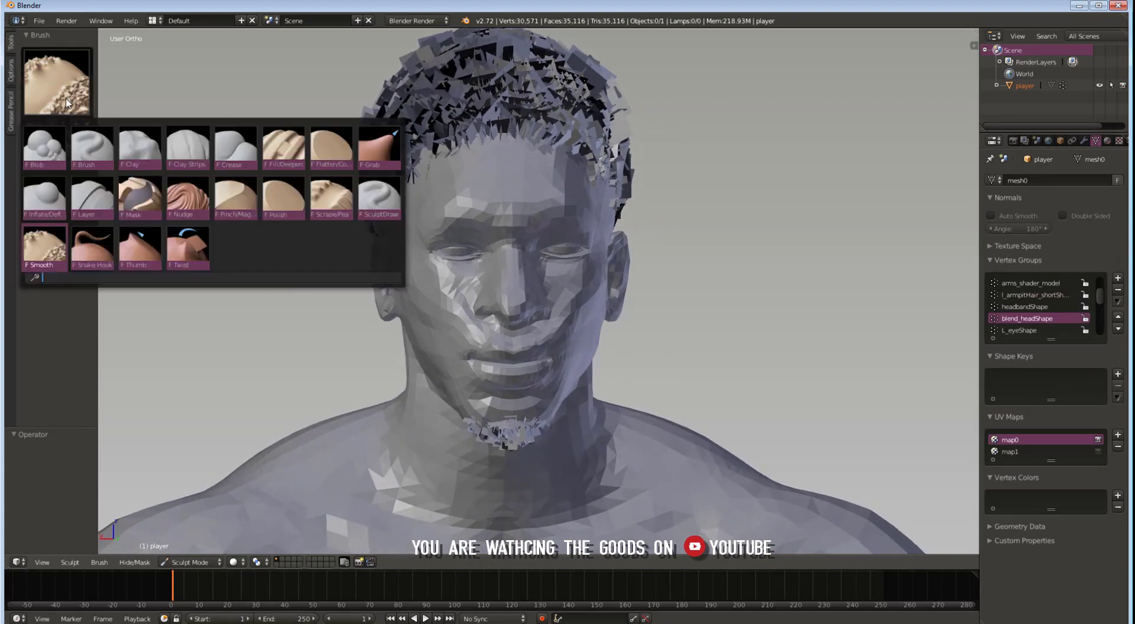
left_click(140, 248)
middle_click_drag(307, 295, 342, 310)
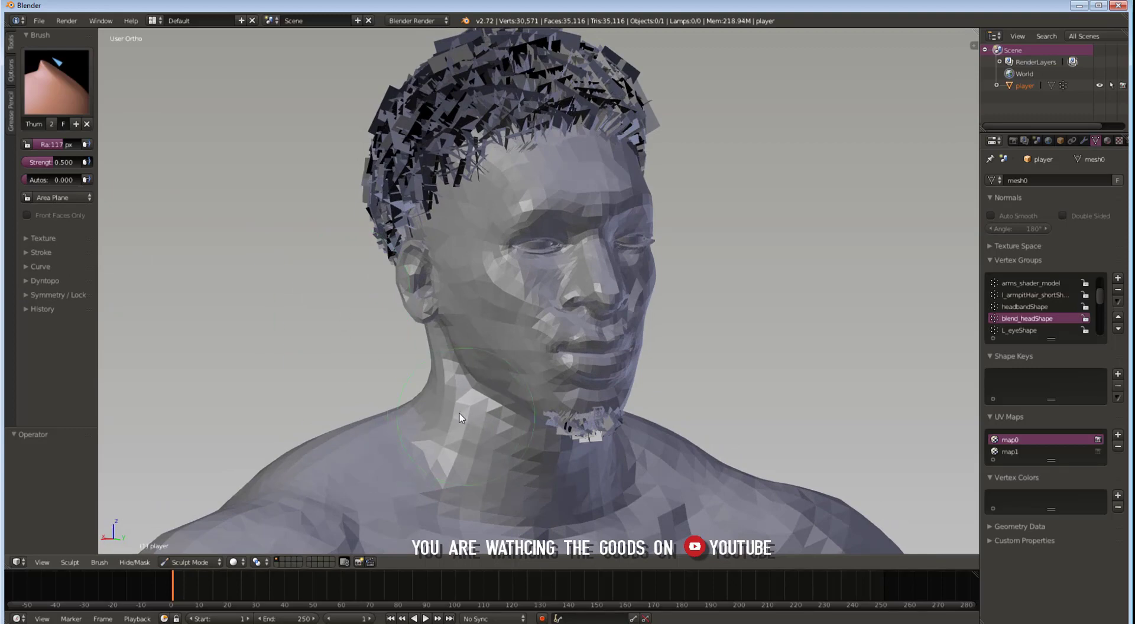
middle_click_drag(533, 350, 638, 327)
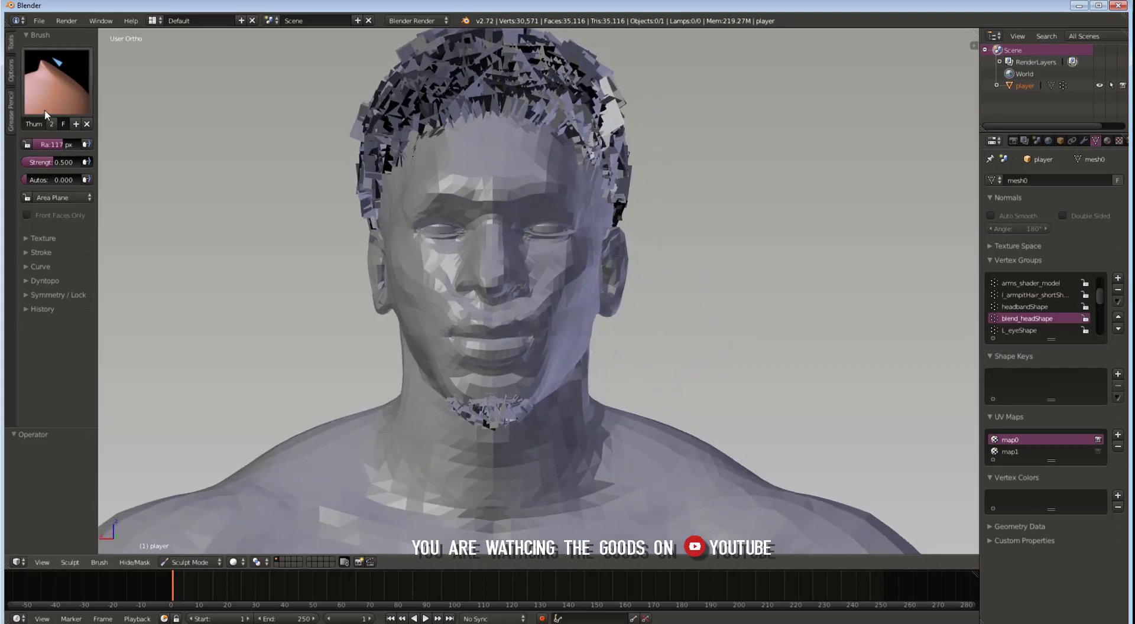
Flatten the cheek near the jaw using the Flatten brush at strength 0.226 and a radius of 117 px
left_click(58, 90)
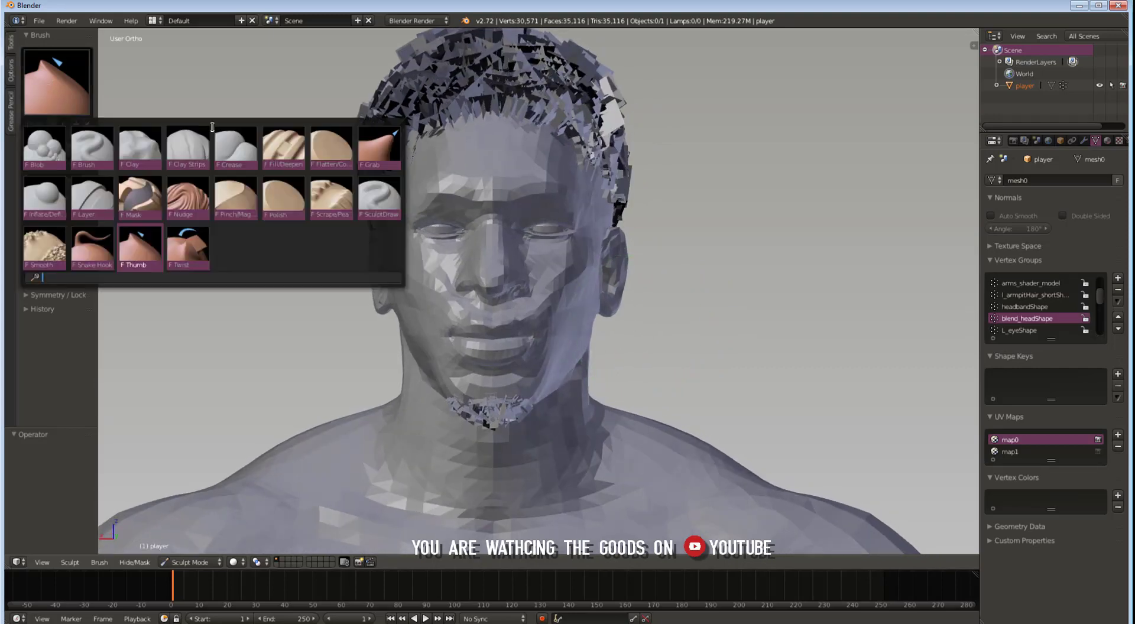
left_click(326, 151)
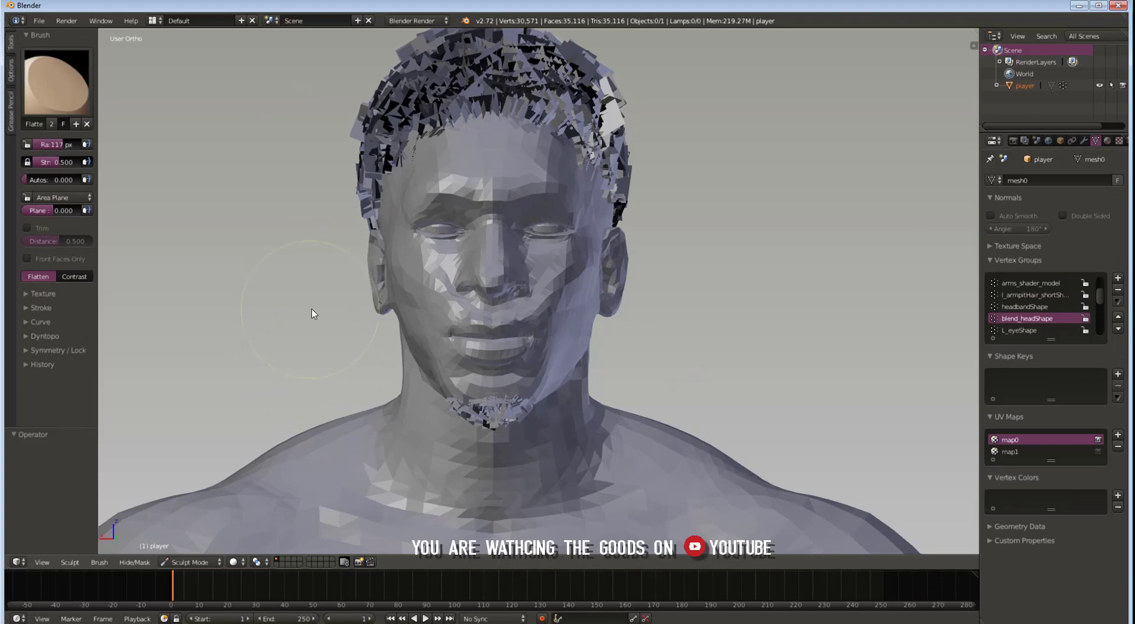
middle_click_drag(311, 309, 426, 319)
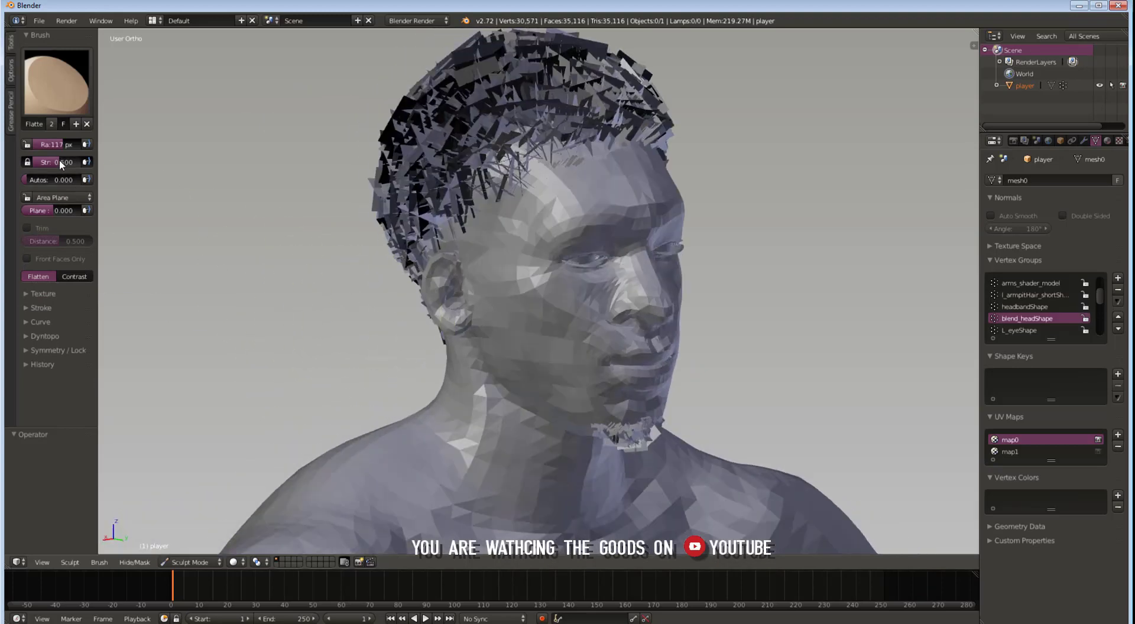
left_click_drag(59, 158, 39, 158)
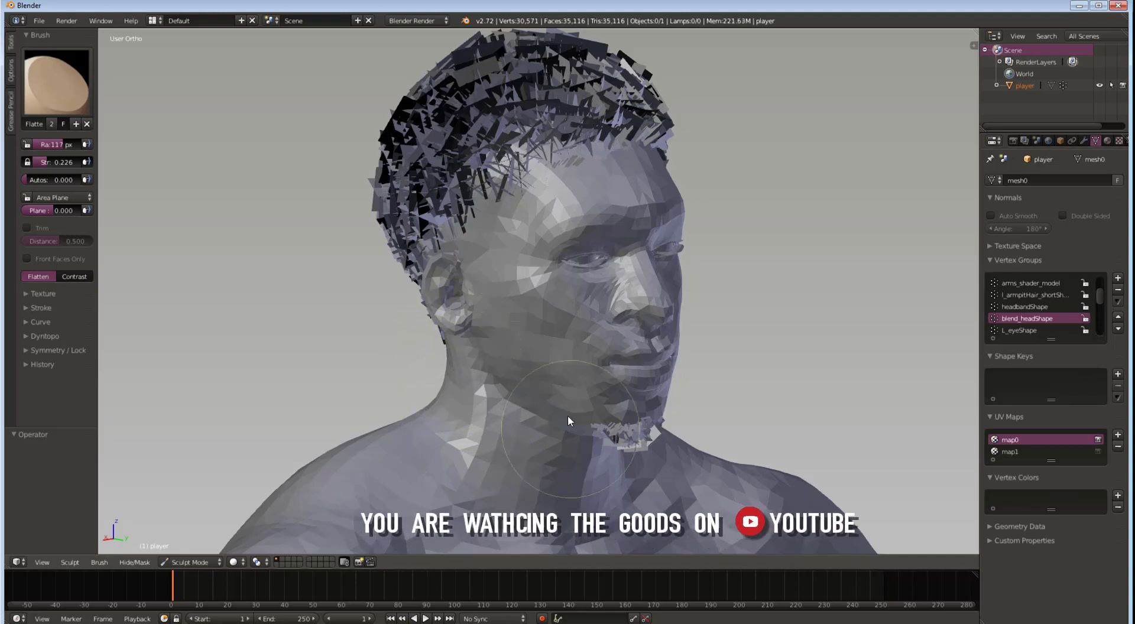
mouse_move(557, 413)
middle_mouse_down()
mouse_move(496, 408)
mouse_move(523, 406)
mouse_move(445, 292)
middle_mouse_up()
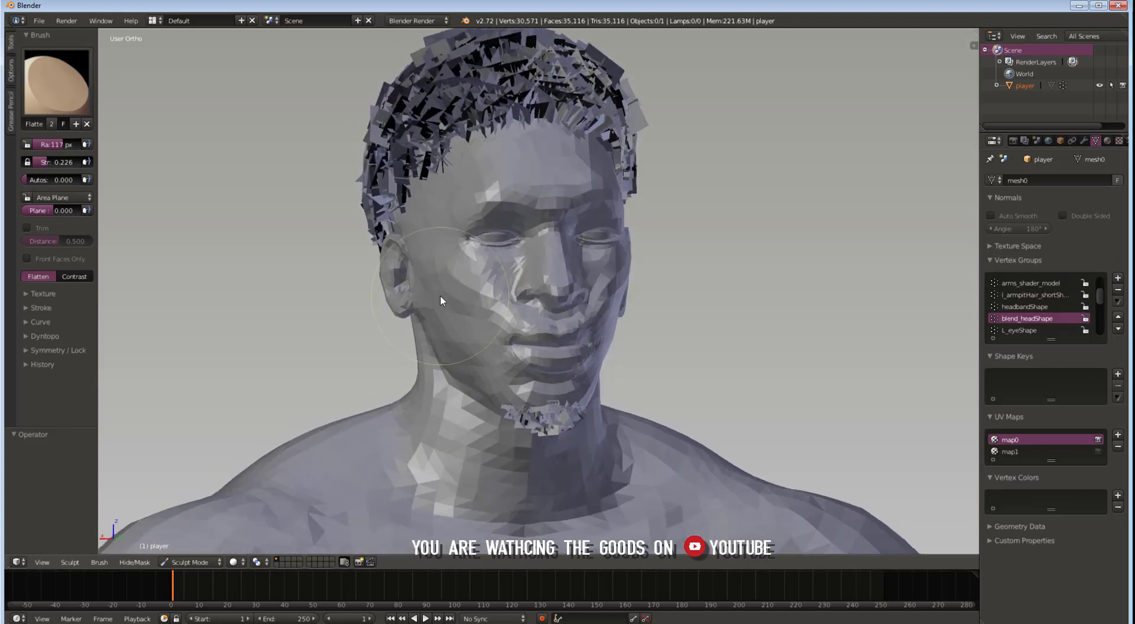
left_click_drag(450, 330, 480, 359)
middle_click_drag(702, 354, 657, 344)
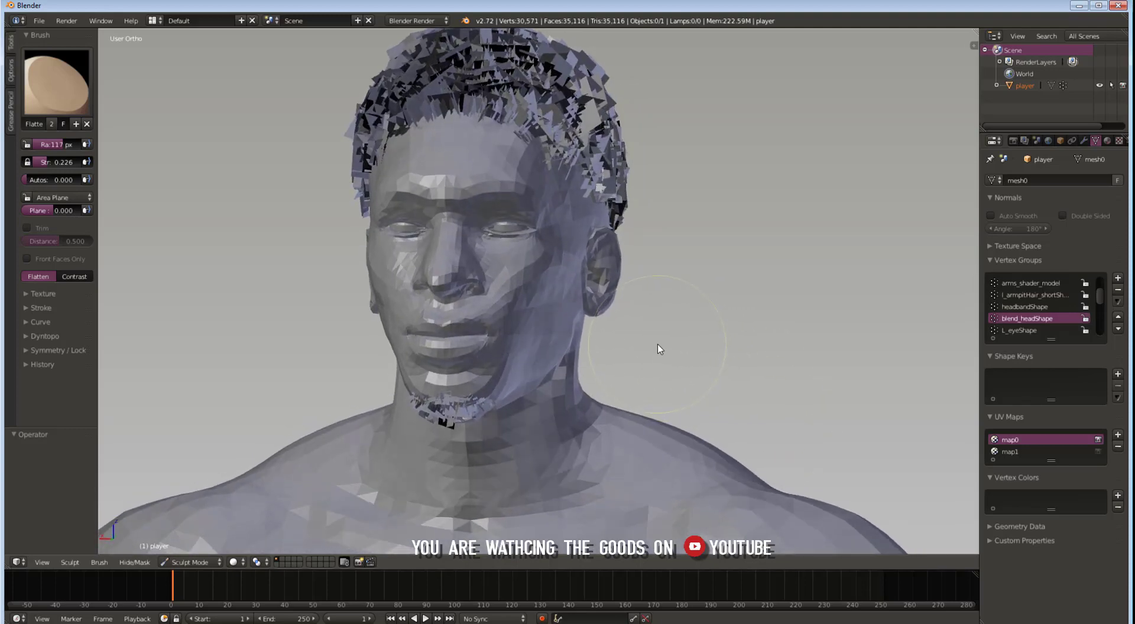
Flatten the brow above the eye with the same brush settings
mouse_move(431, 188)
left_mouse_down()
mouse_move(494, 193)
mouse_move(502, 182)
mouse_move(401, 179)
mouse_move(413, 213)
left_mouse_up()
middle_click_drag(329, 331, 435, 270)
middle_click_drag(545, 197, 547, 201)
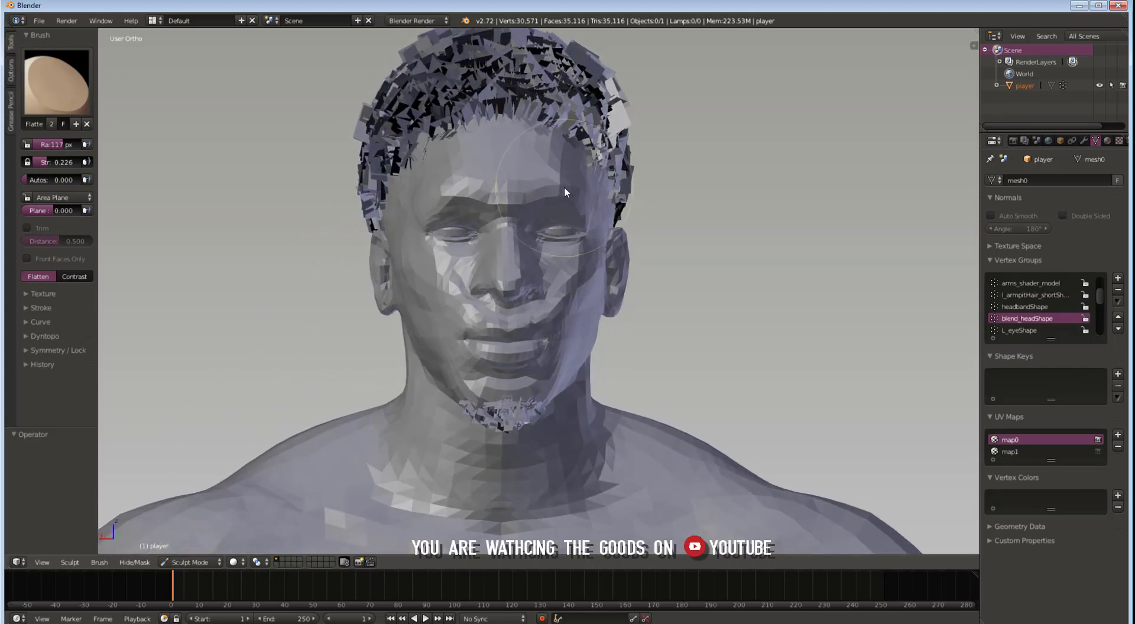
Try to pull the temple outward with the Grab brush at a radius of 117 px, and undo the stroke
left_click(63, 106)
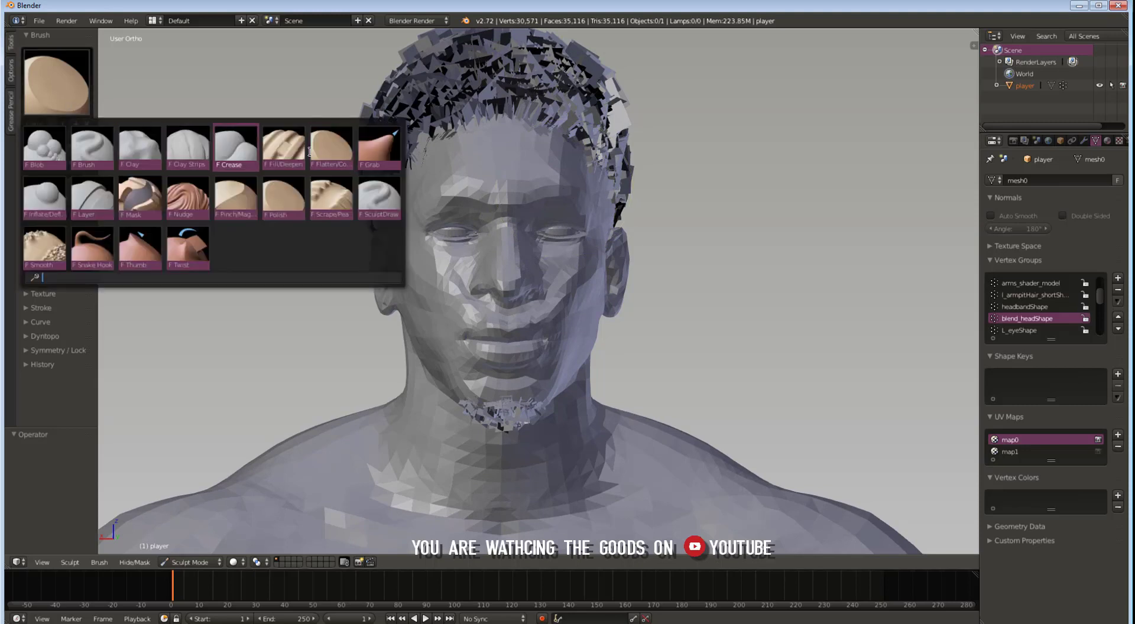
left_click(378, 148)
left_click_drag(575, 187, 616, 201)
key("ctrl+z")
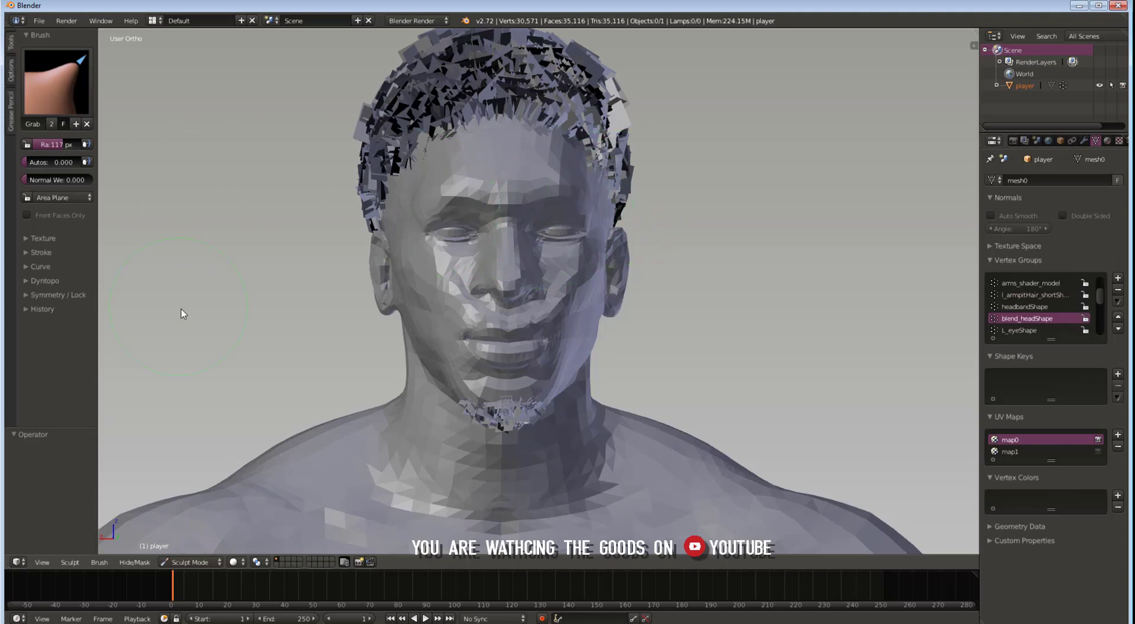
Check the brush's symmetry settings for mirroring across the X axis
left_click(26, 295)
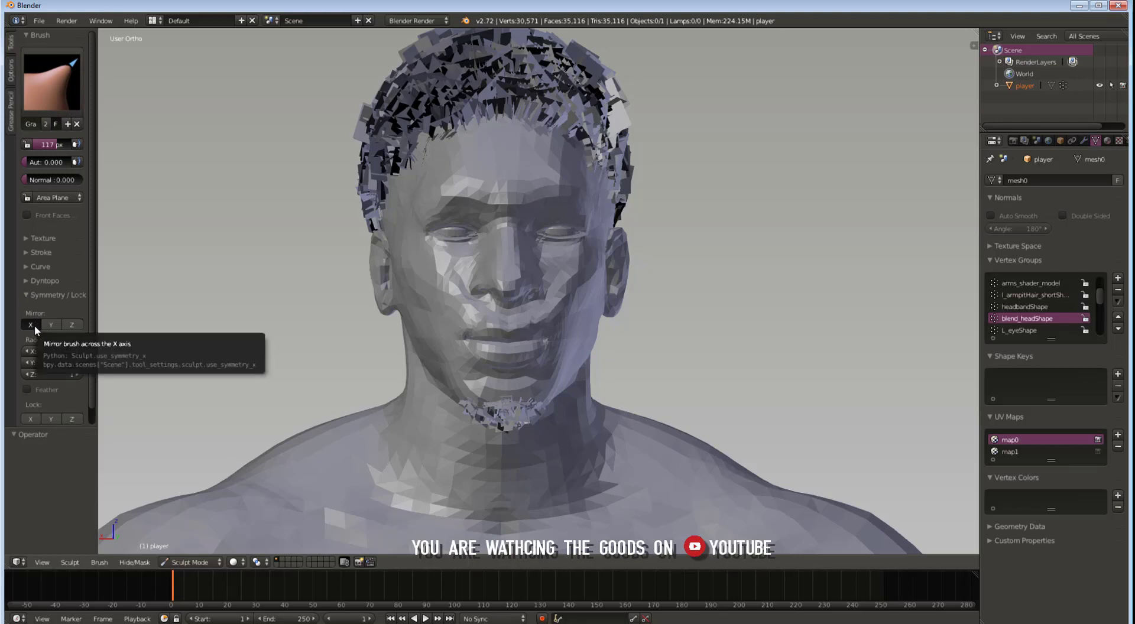
left_click(70, 562)
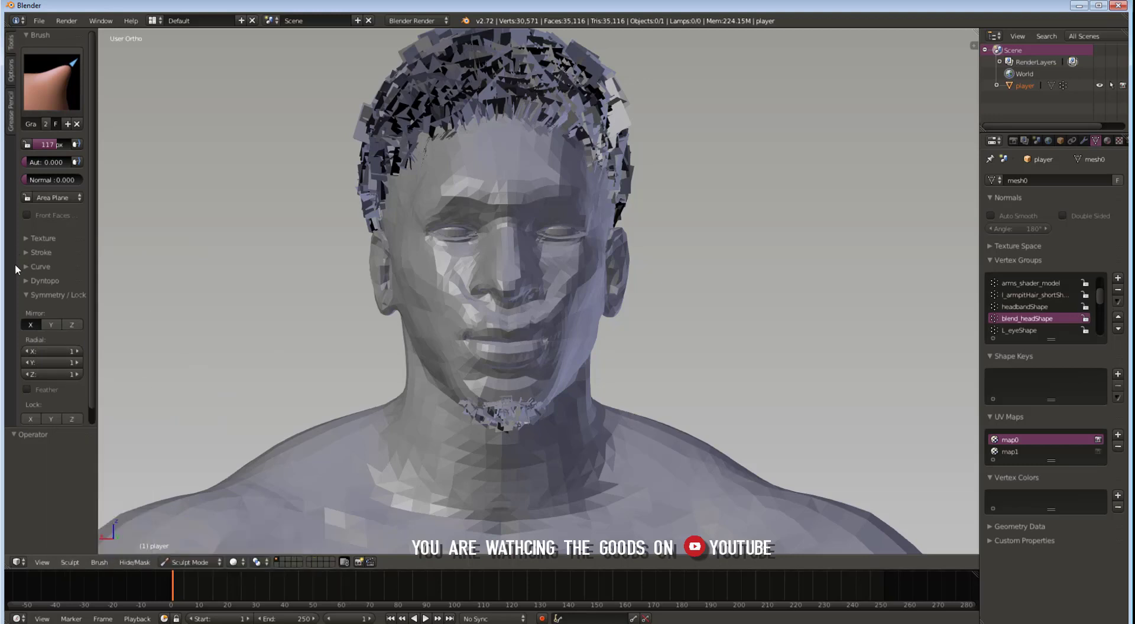
left_click(29, 295)
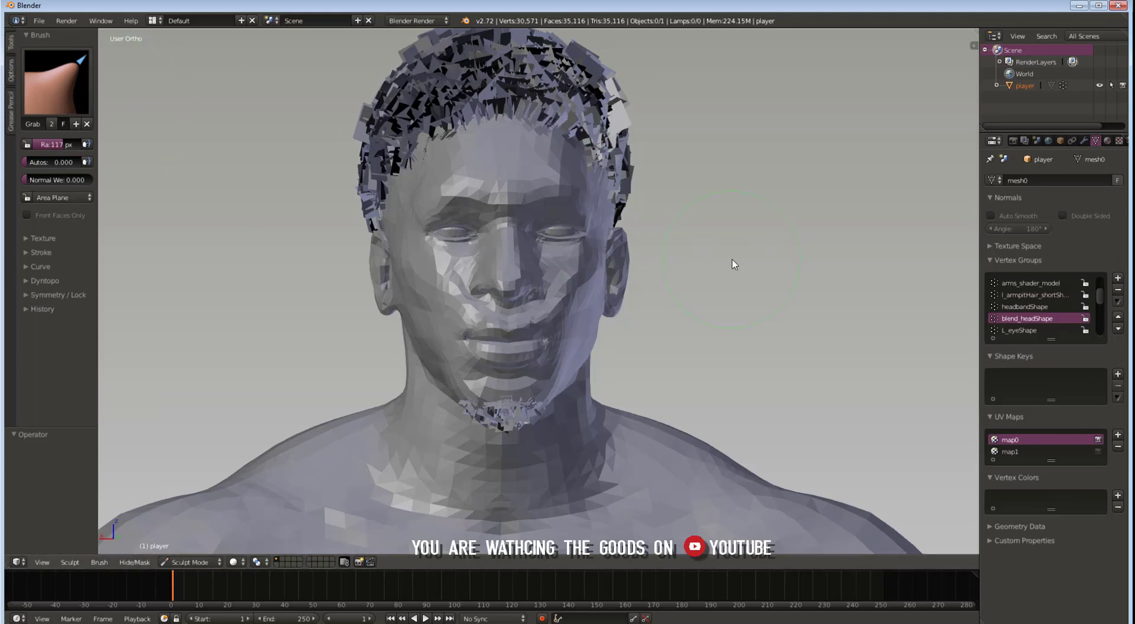
middle_click_drag(731, 259, 731, 265)
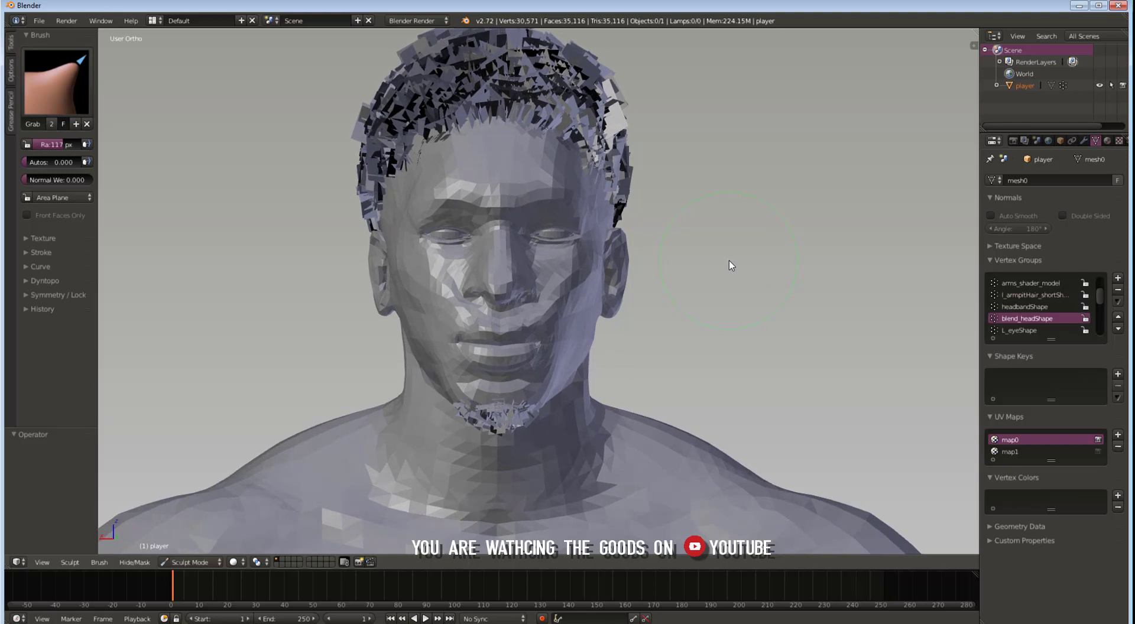
Build up the temples beside the brow using the SculptDraw brush in Add mode with a radius of 62 px and strength 0.500
left_click(57, 89)
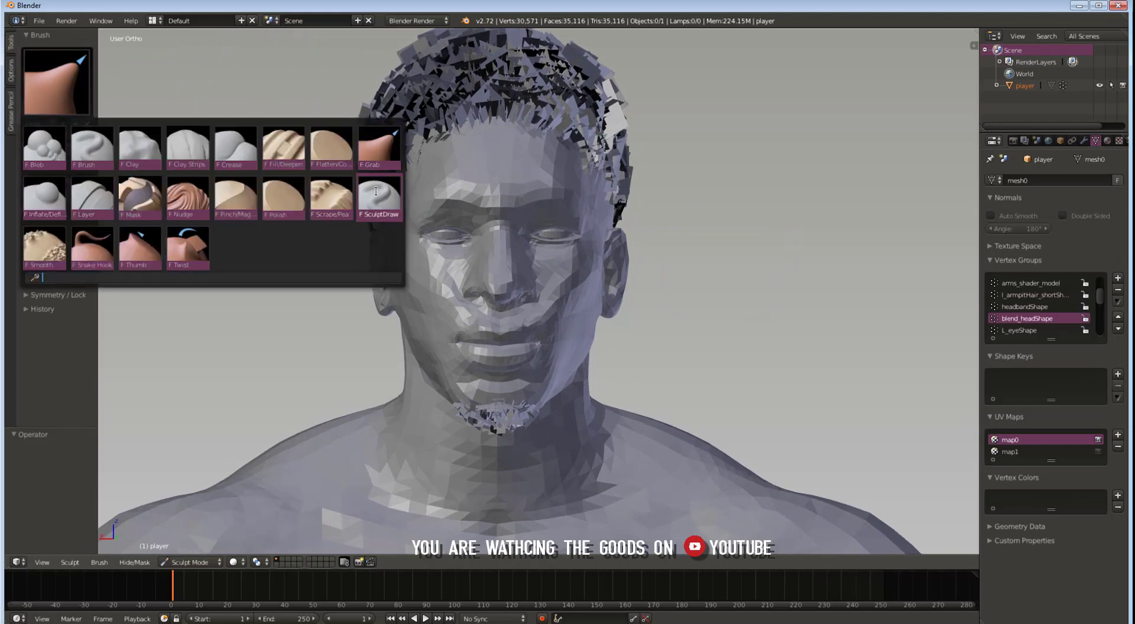
left_click(370, 198)
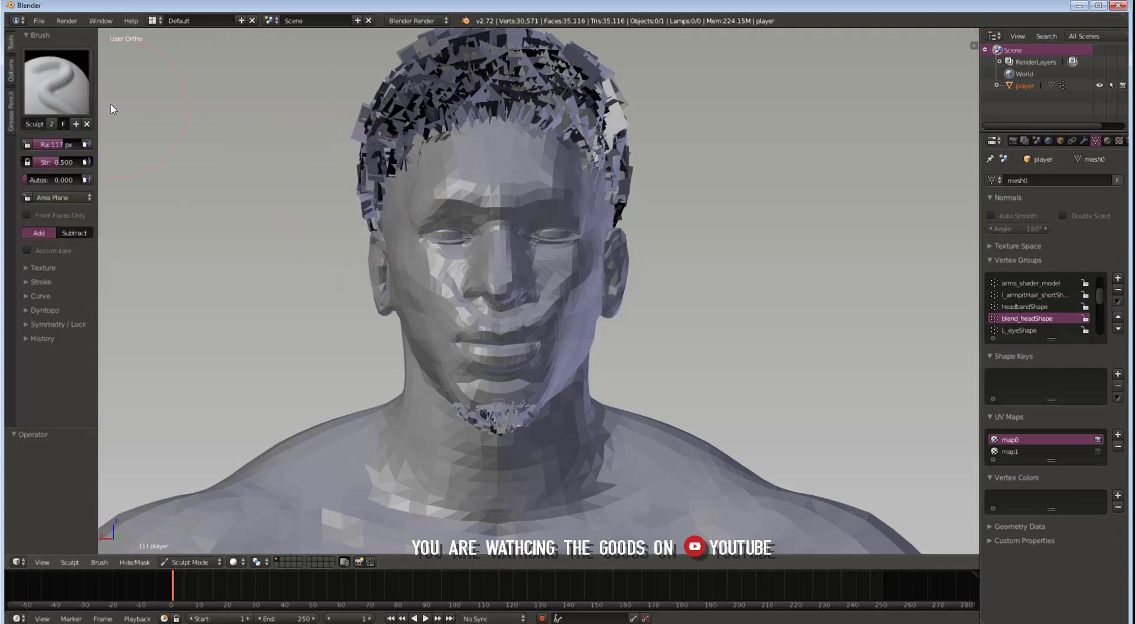
left_click_drag(71, 147, 38, 146)
middle_click_drag(420, 188, 448, 184)
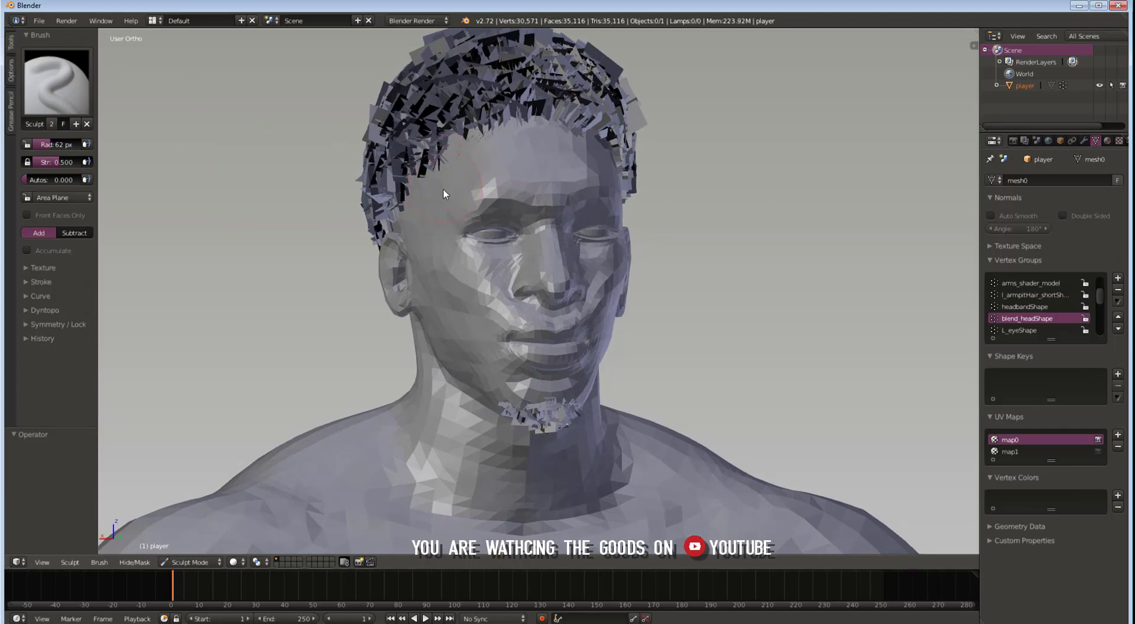
middle_click_drag(563, 167, 569, 216)
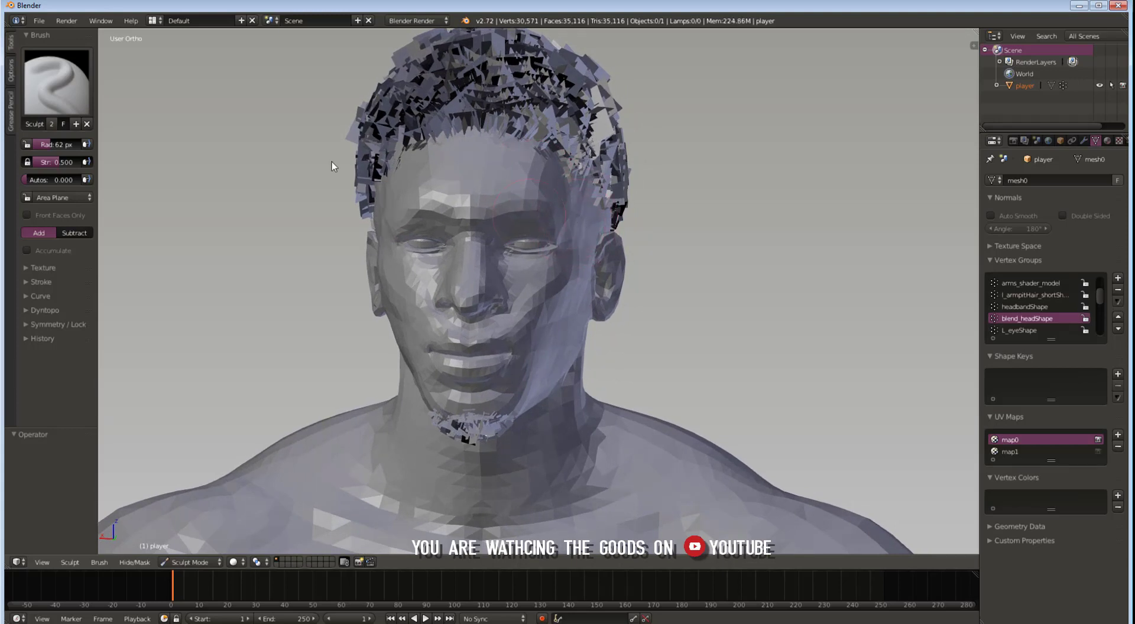
Even out the temple beside the brow using the Flatten brush with a radius of 78 px and strength 0.226
middle_click_drag(334, 167, 125, 82)
left_click(56, 81)
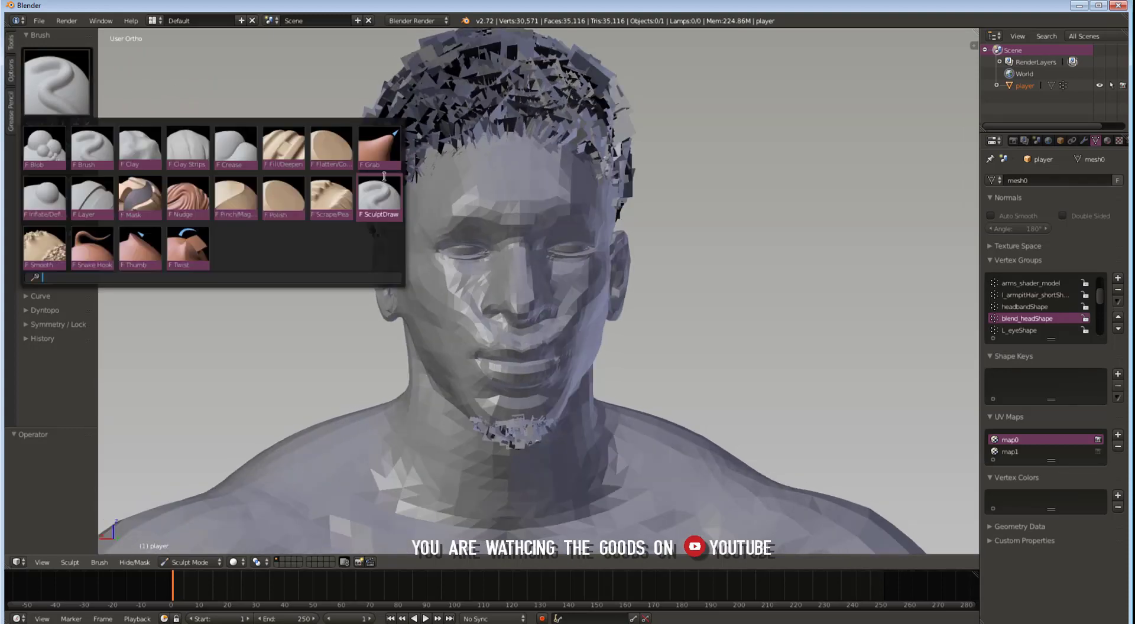
left_click(331, 148)
middle_click_drag(339, 241, 408, 242)
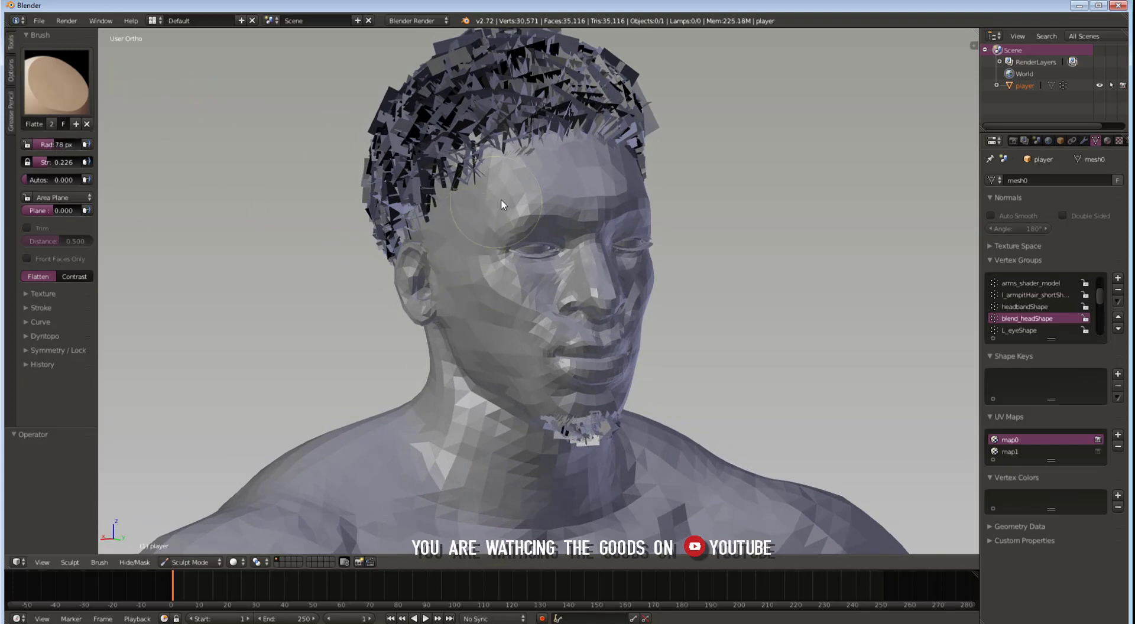
mouse_move(501, 200)
left_mouse_down()
mouse_move(513, 207)
mouse_move(486, 224)
left_mouse_up()
middle_click_drag(603, 235, 476, 216)
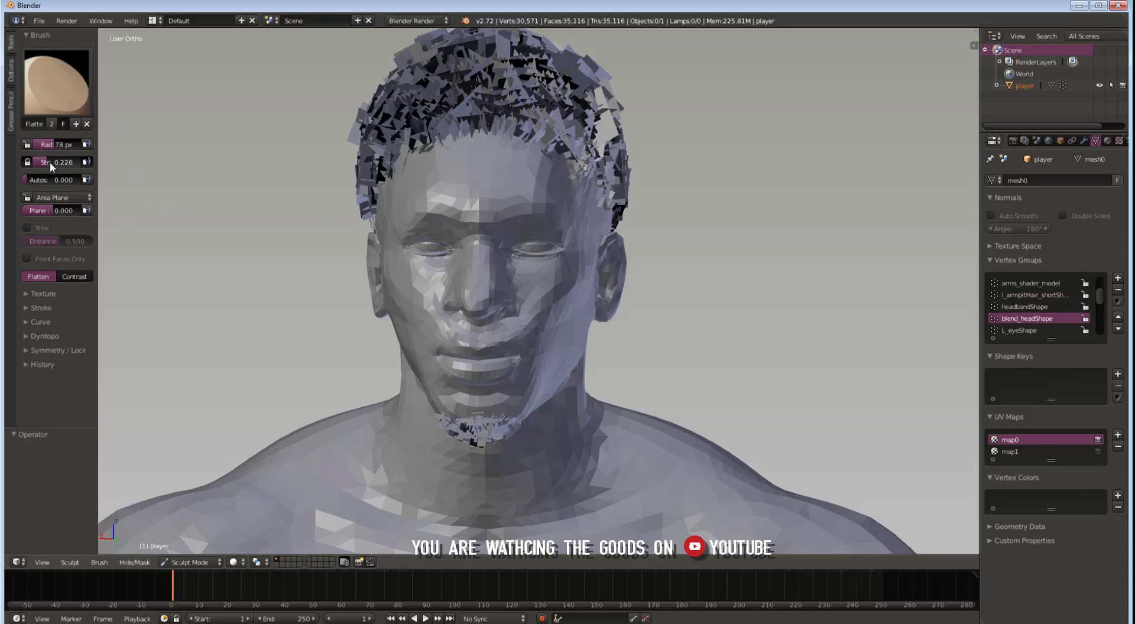
Raise the Flatten brush strength to 0.541 and flatten the brow on both sides out to the temple
left_click_drag(50, 161, 71, 162)
left_click_drag(464, 203, 436, 186)
mouse_move(534, 196)
left_mouse_down()
mouse_move(563, 206)
mouse_move(545, 191)
mouse_move(558, 214)
mouse_move(610, 213)
left_mouse_up()
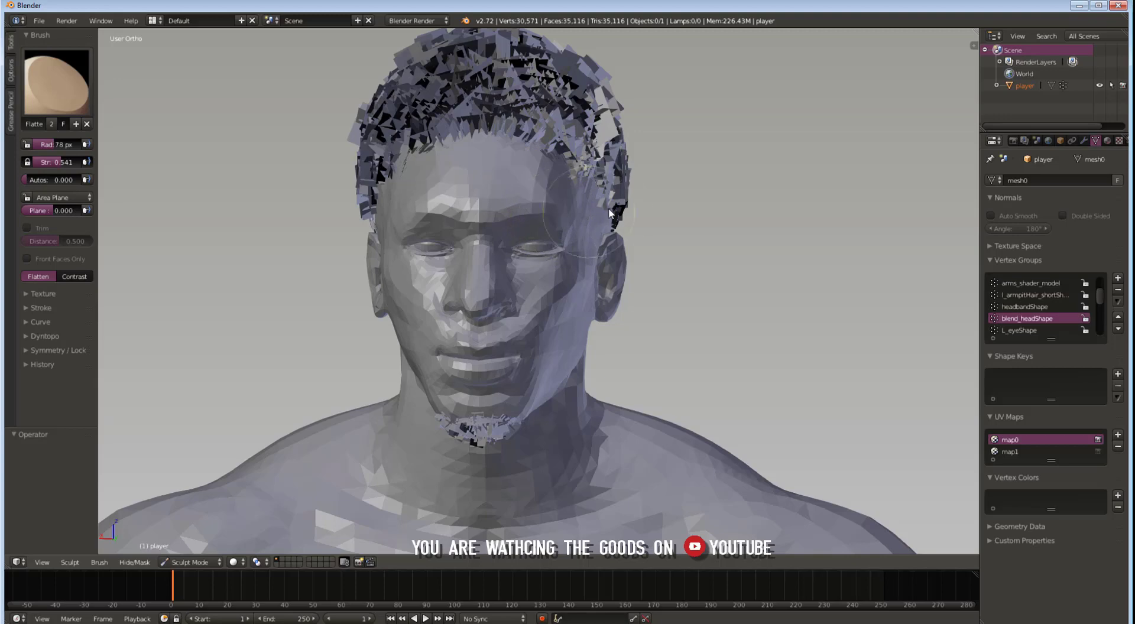
middle_click_drag(611, 213, 481, 197)
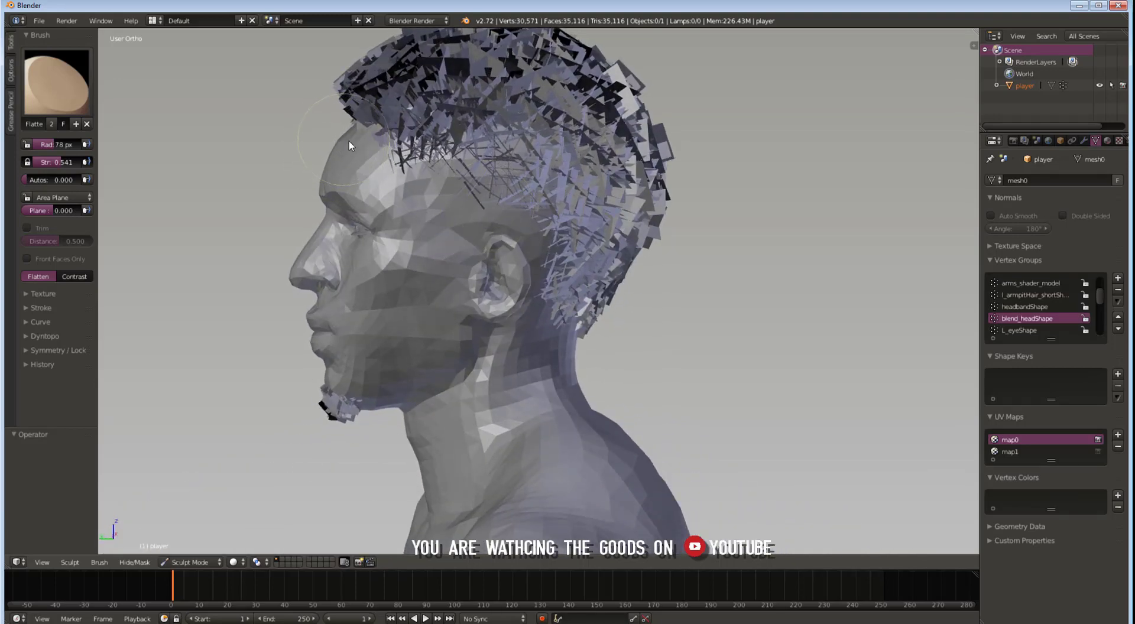
middle_click_drag(349, 141, 385, 184)
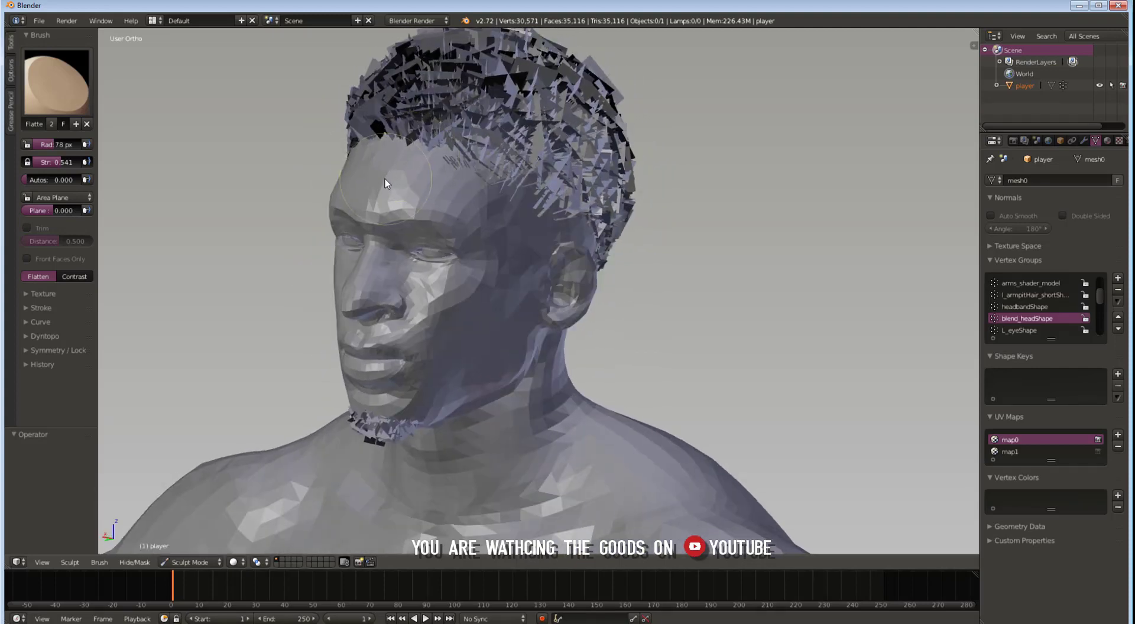
mouse_move(481, 215)
middle_mouse_down()
mouse_move(496, 208)
mouse_move(157, 132)
middle_mouse_up()
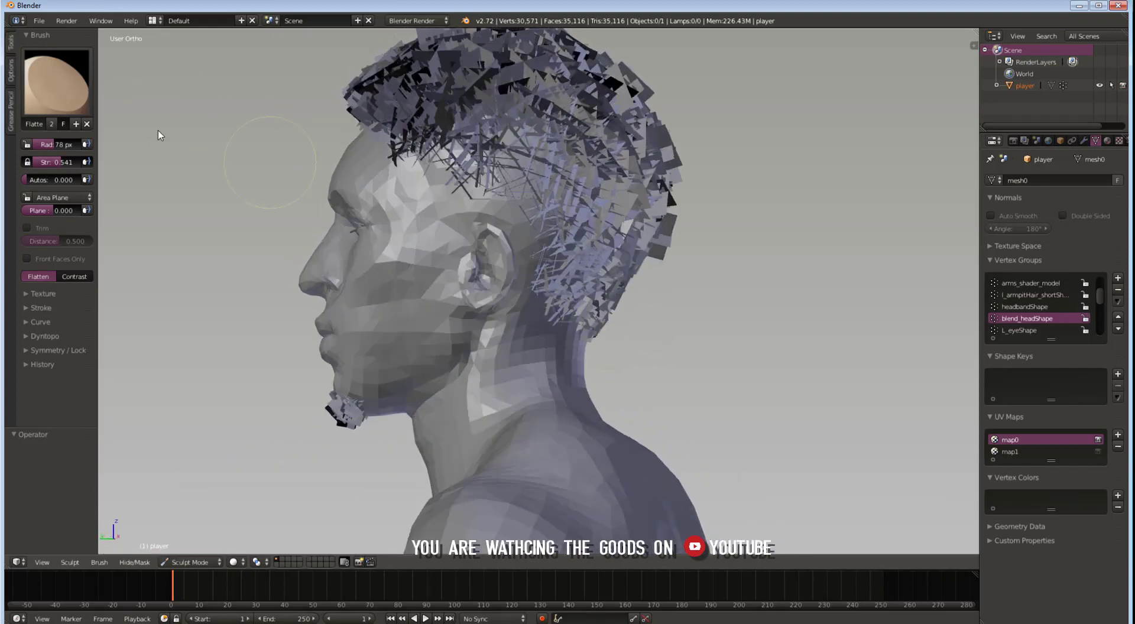
Reshape the brow ridge in side view using the Grab brush with a radius of 119 px, and return the mesh to Edit Mode
left_click(71, 108)
left_click(380, 148)
middle_click_drag(380, 147, 407, 173)
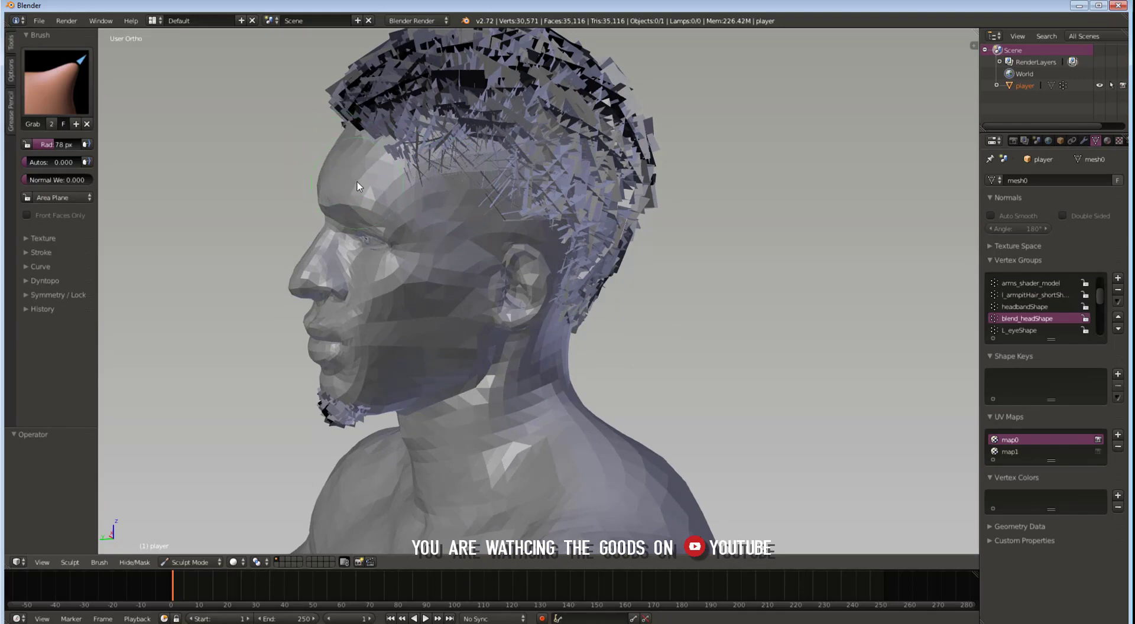
middle_click_drag(358, 184, 362, 179)
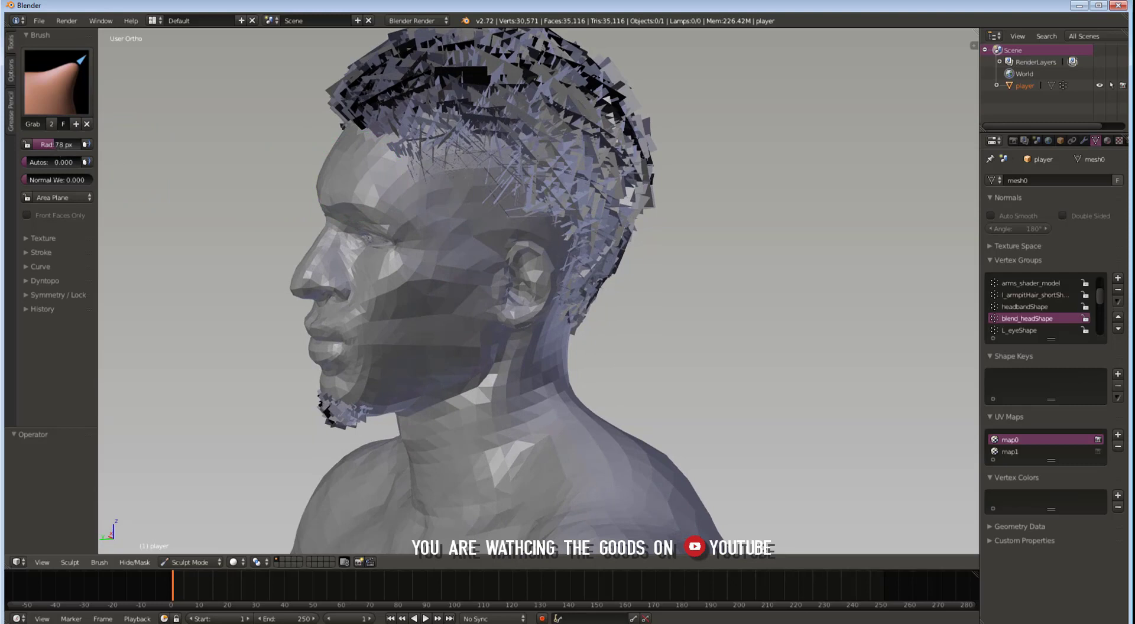
left_click_drag(56, 144, 80, 145)
left_click_drag(336, 201, 337, 198)
middle_click_drag(413, 203, 517, 201)
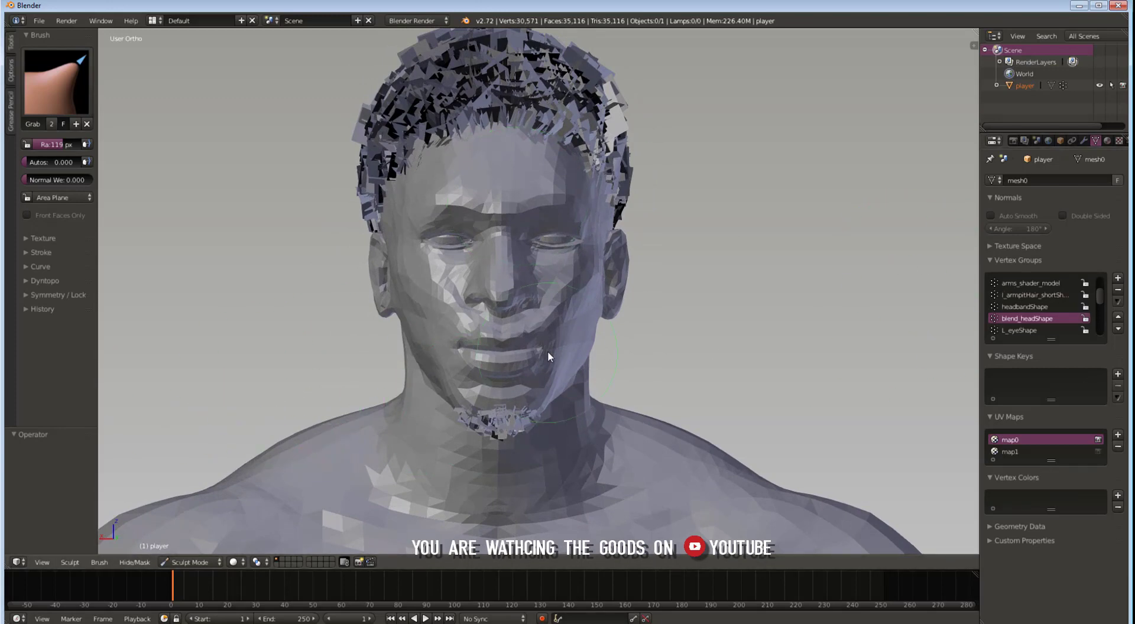
key("Tab")
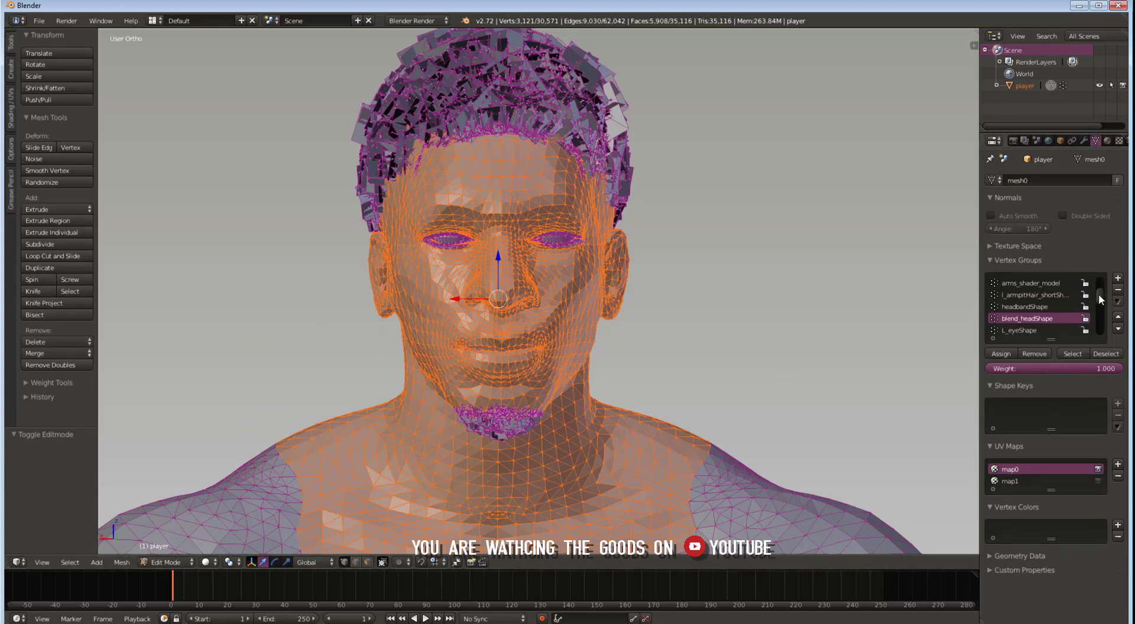
Clear the head selection and select only the vertices of the hair_01Shape vertex group
left_click_drag(1099, 295, 1101, 329)
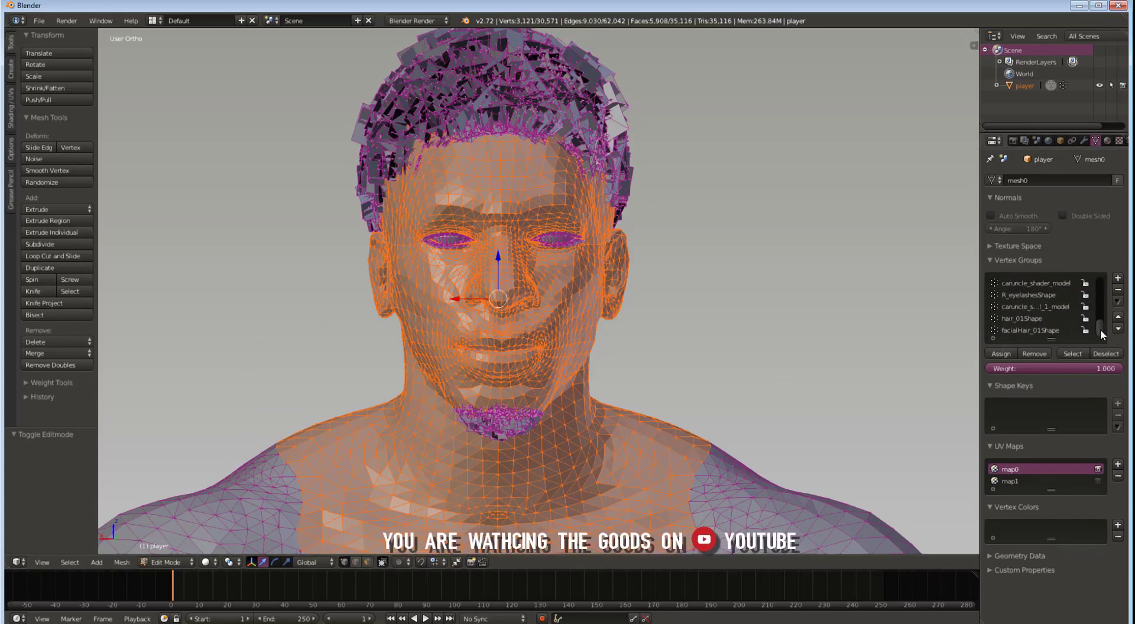
left_click(1029, 319)
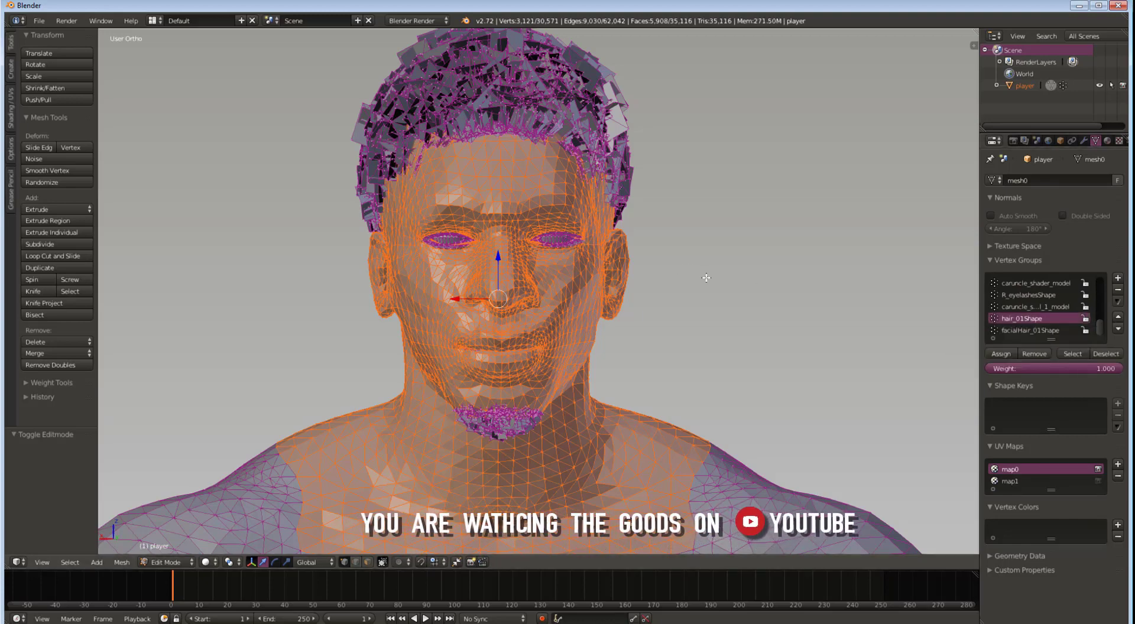
key("a")
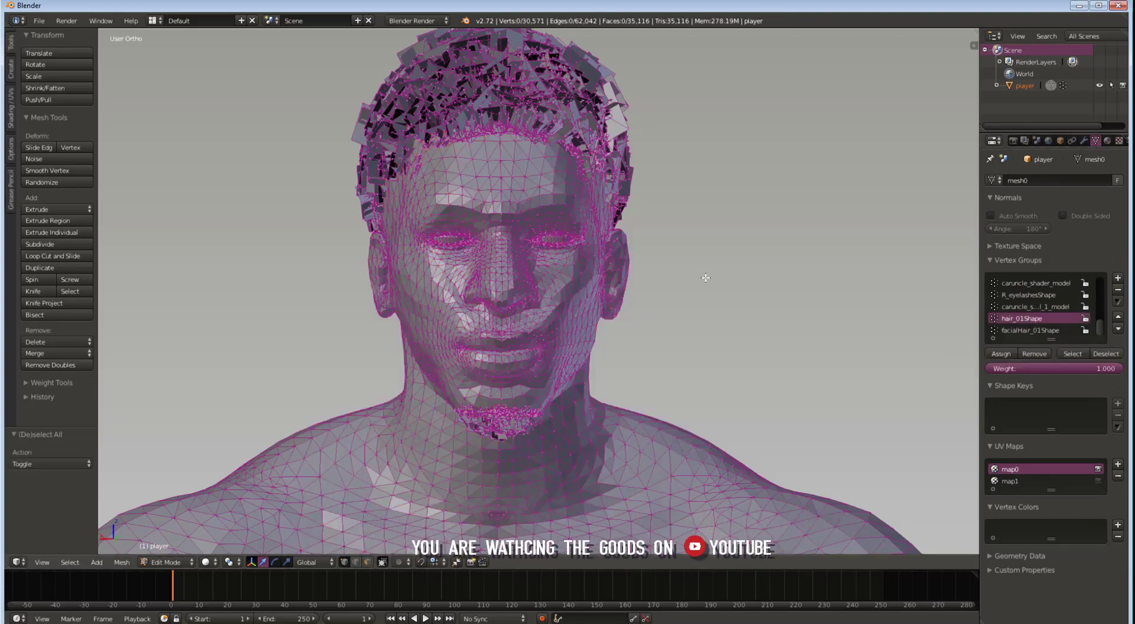
key("a")
key("a")
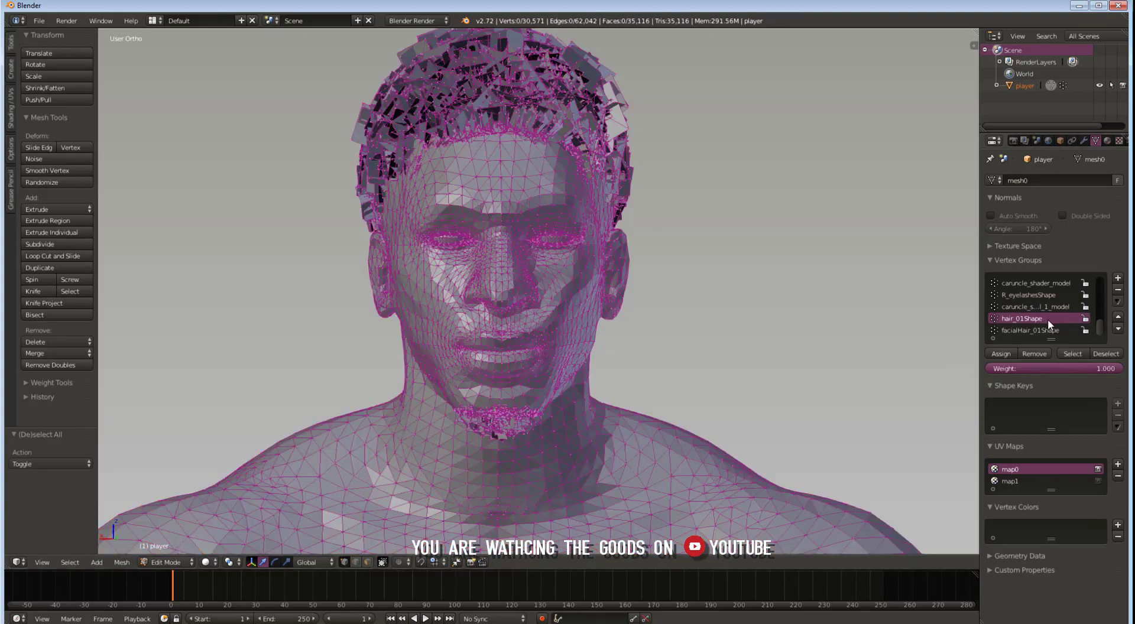
left_click(1071, 354)
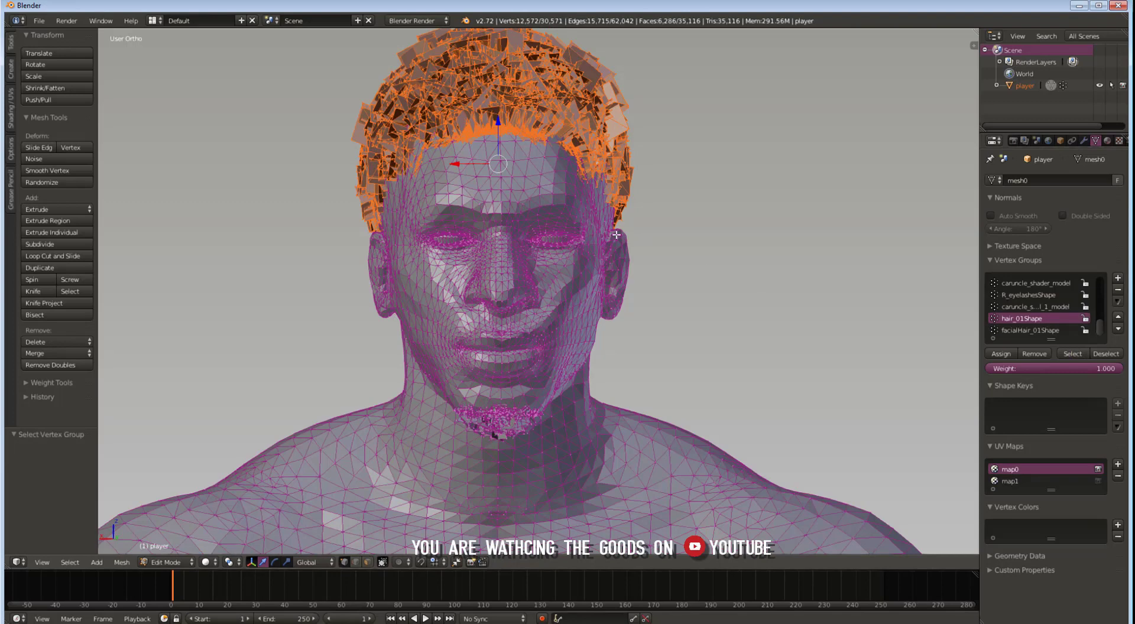
Try moving the selected hair sideways across the head and scaling it down uniformly
key("g")
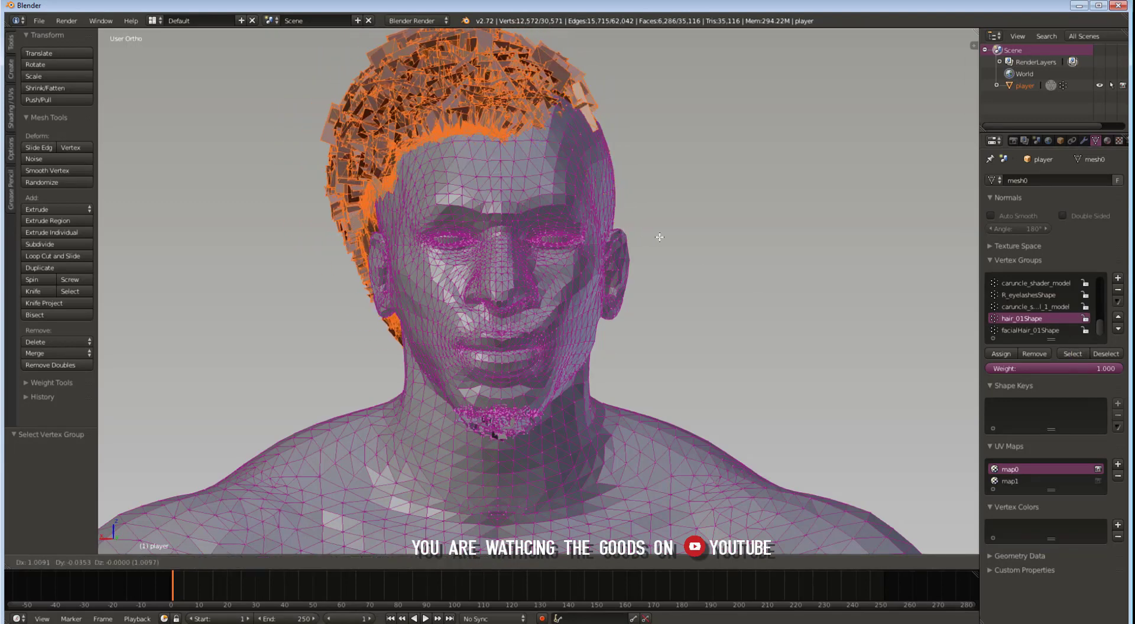
key("Escape")
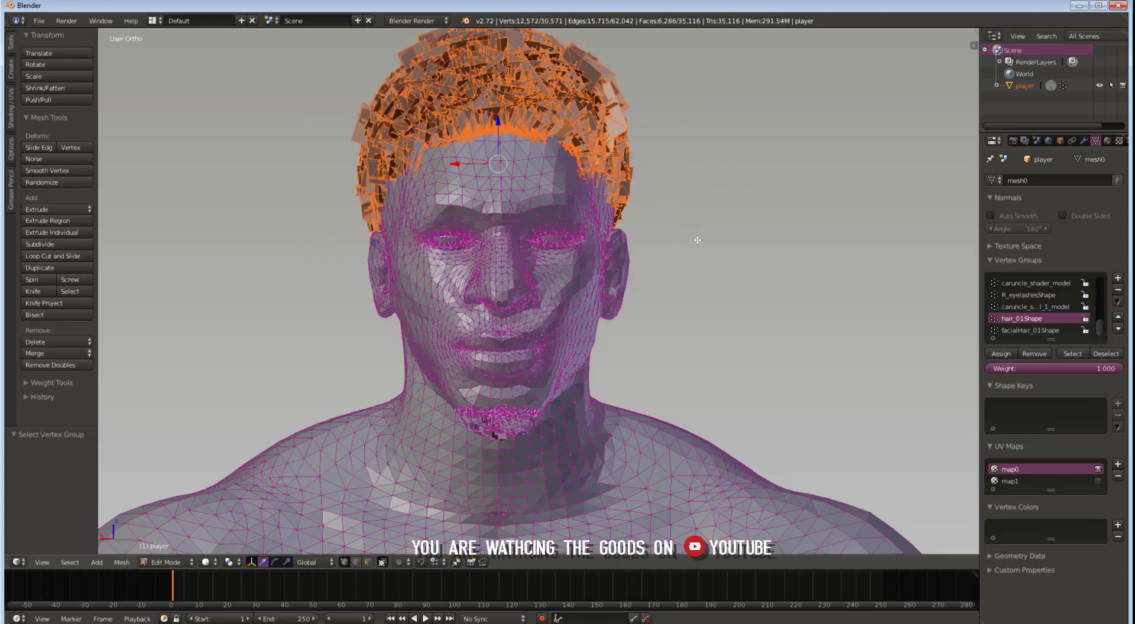
key("s")
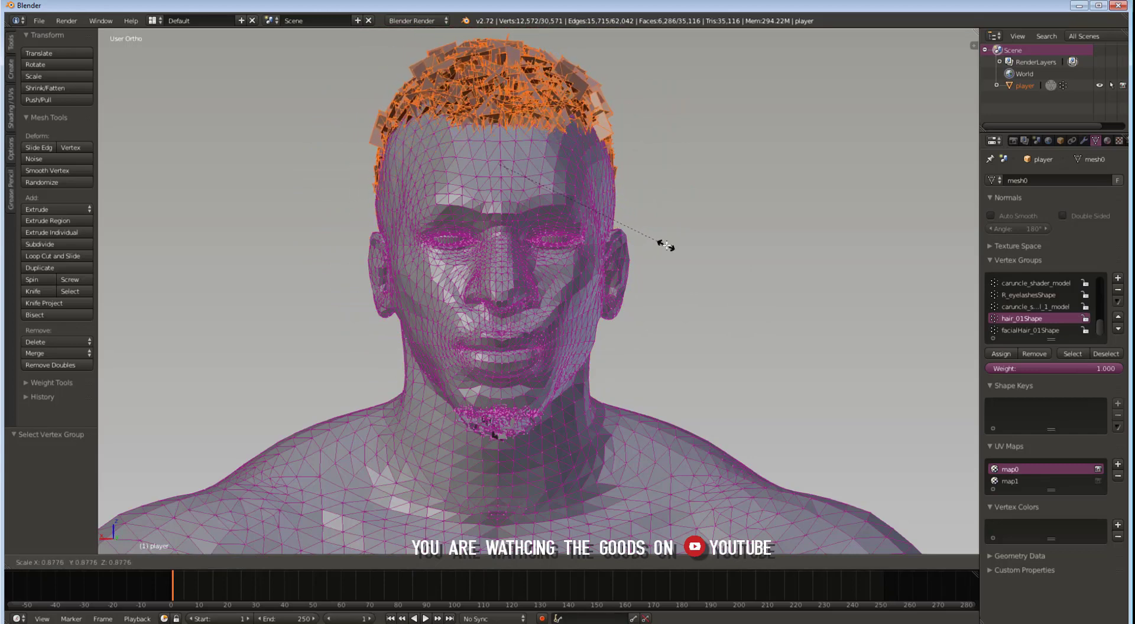
left_click(695, 256)
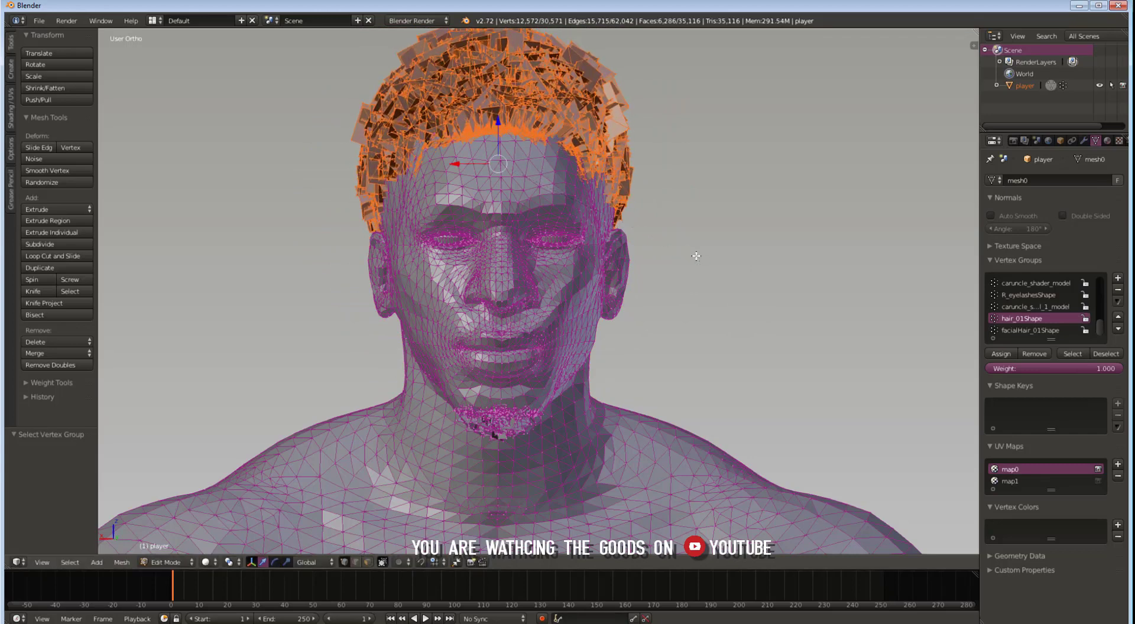
Try narrowing the selected hair by scaling it along the global X axis only
key("s")
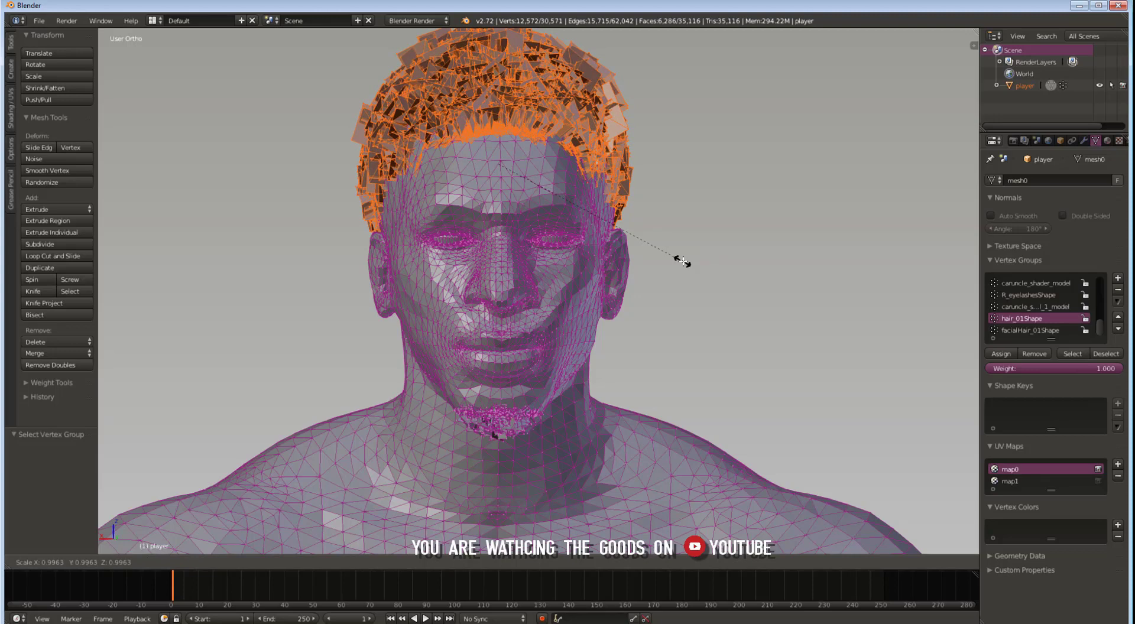
key("x")
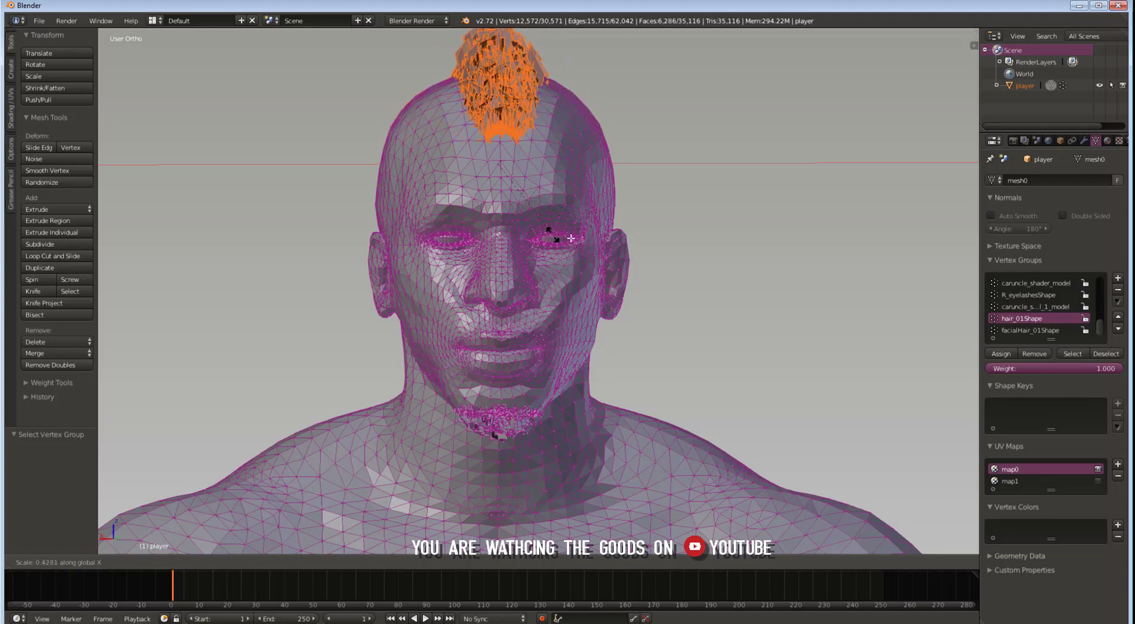
left_click(700, 254)
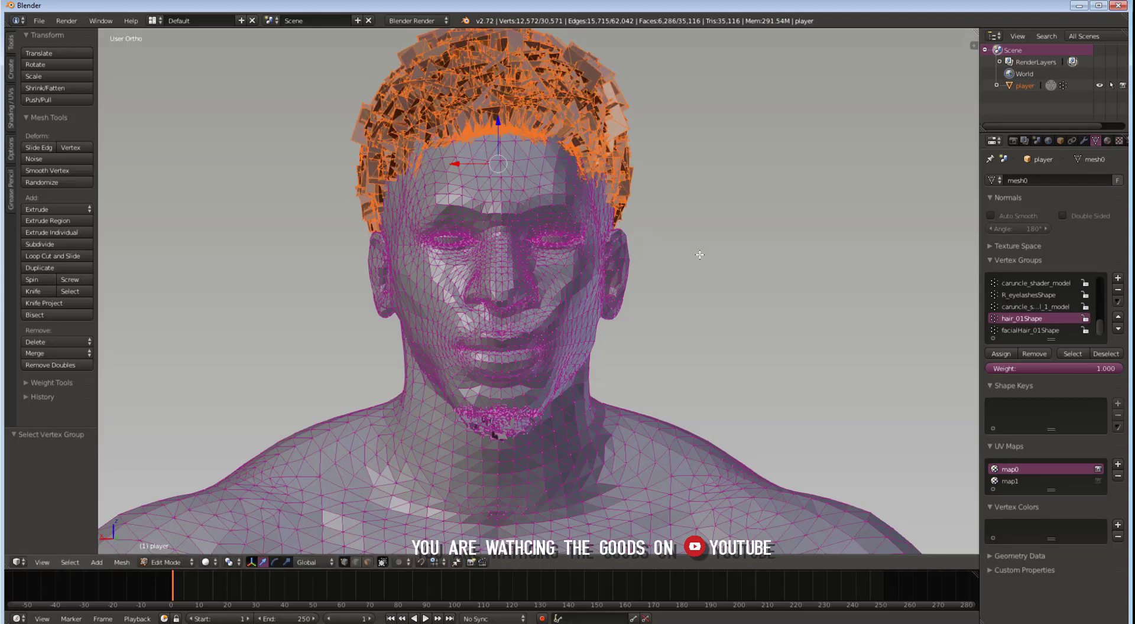
Deselect all vertices of the player mesh
key("a")
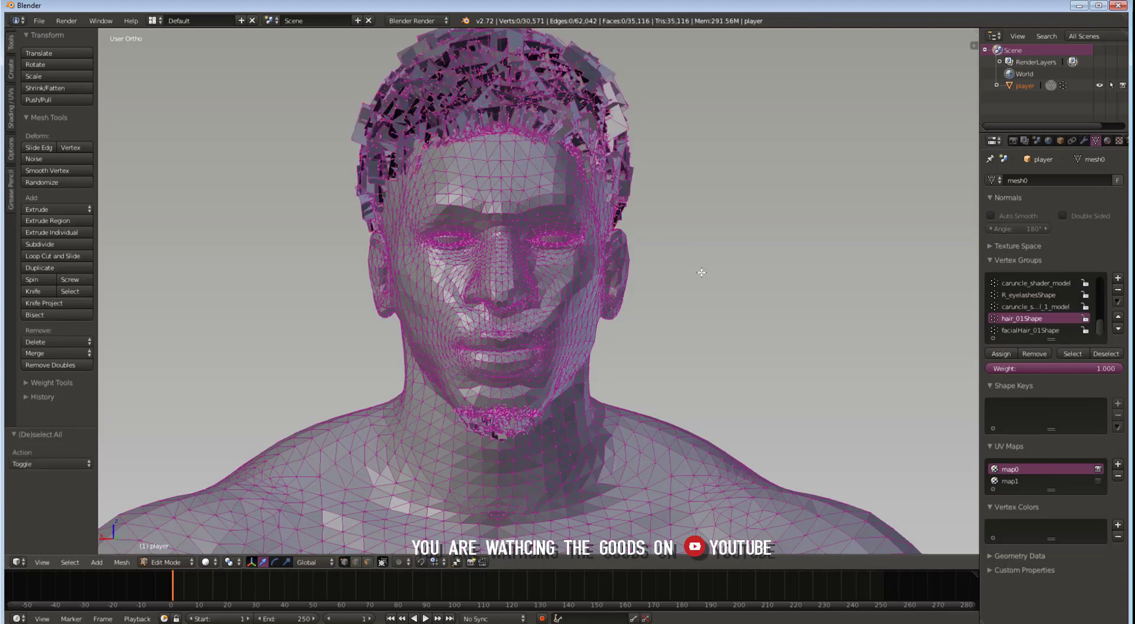
middle_click_drag(711, 236, 749, 351, "ctrl")
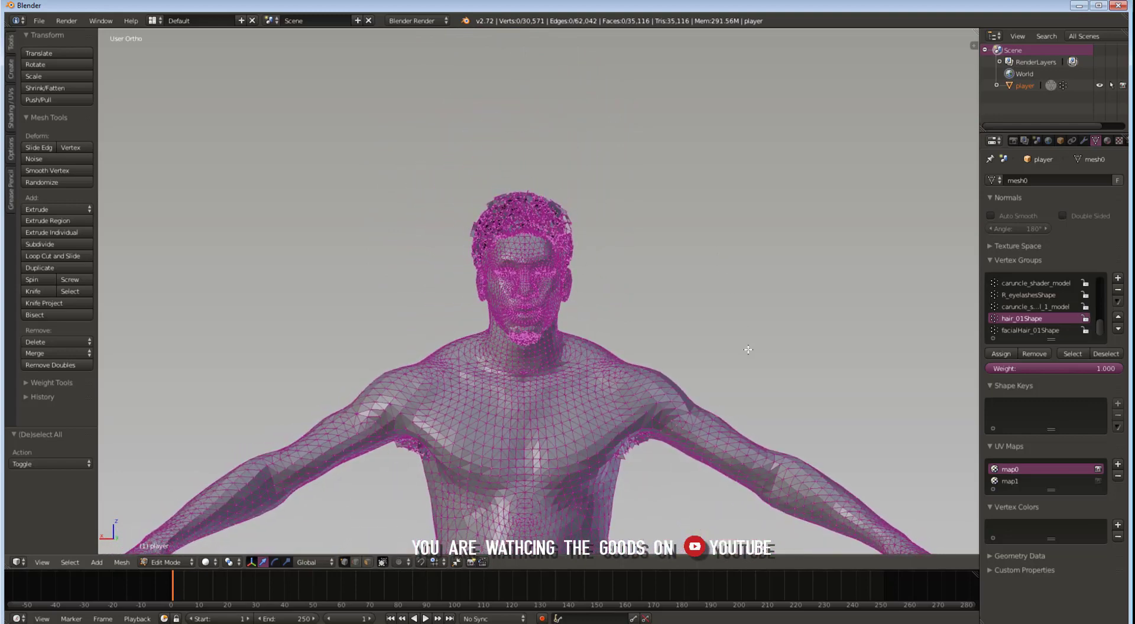